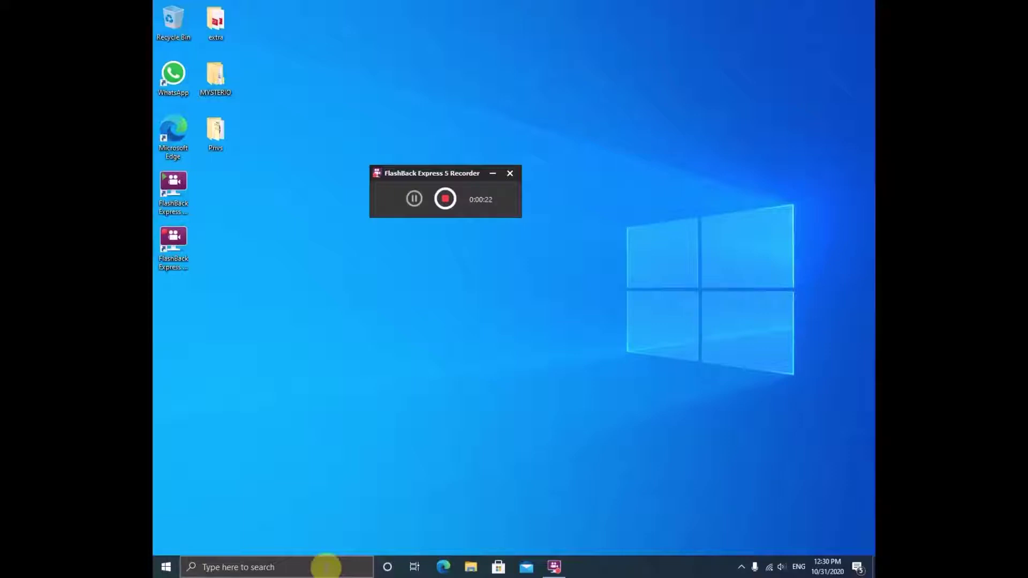
Launch Excel 2016 by searching for 'excel' in the Windows taskbar search
click(326, 566)
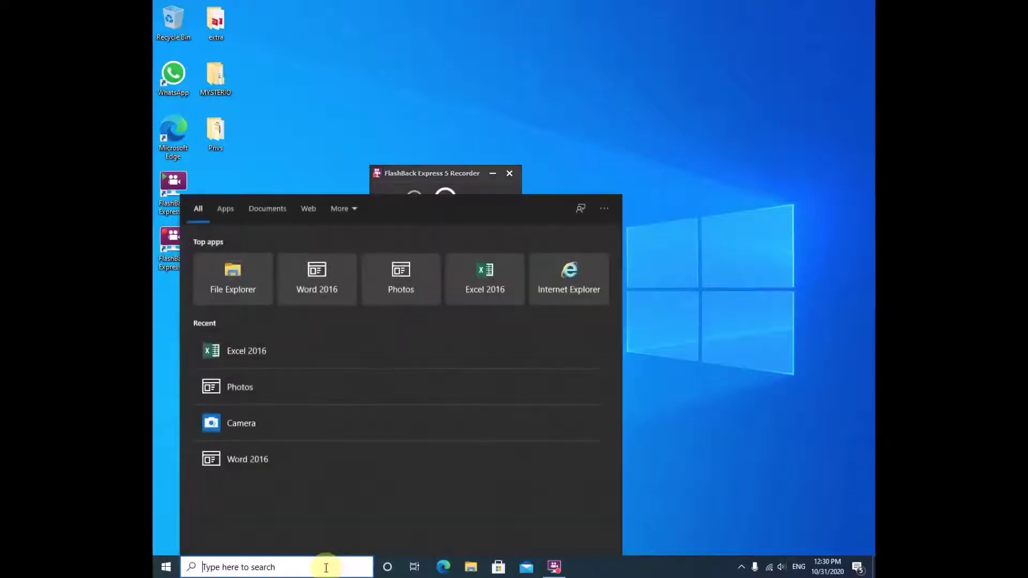
text(excel)
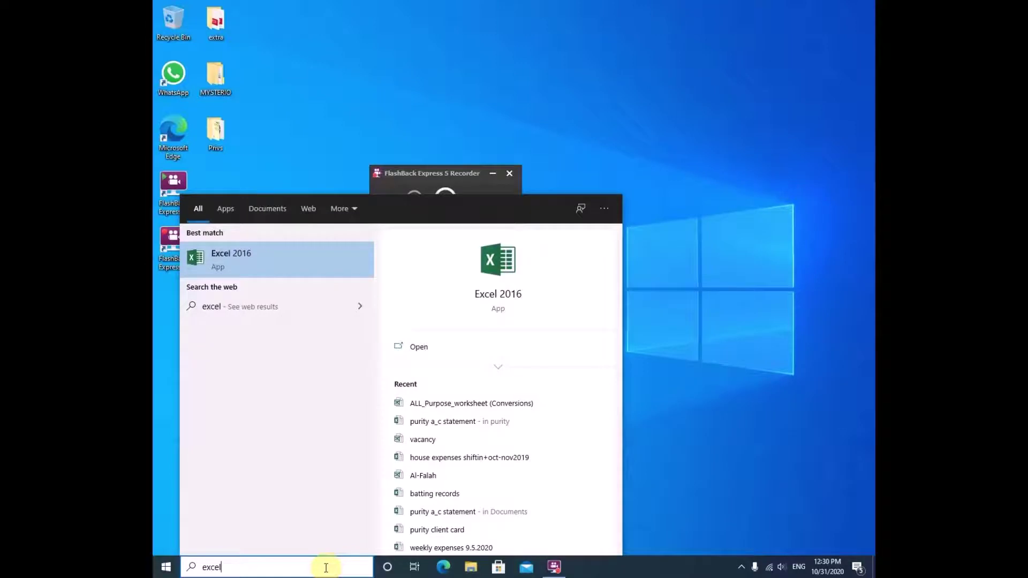
key(Return)
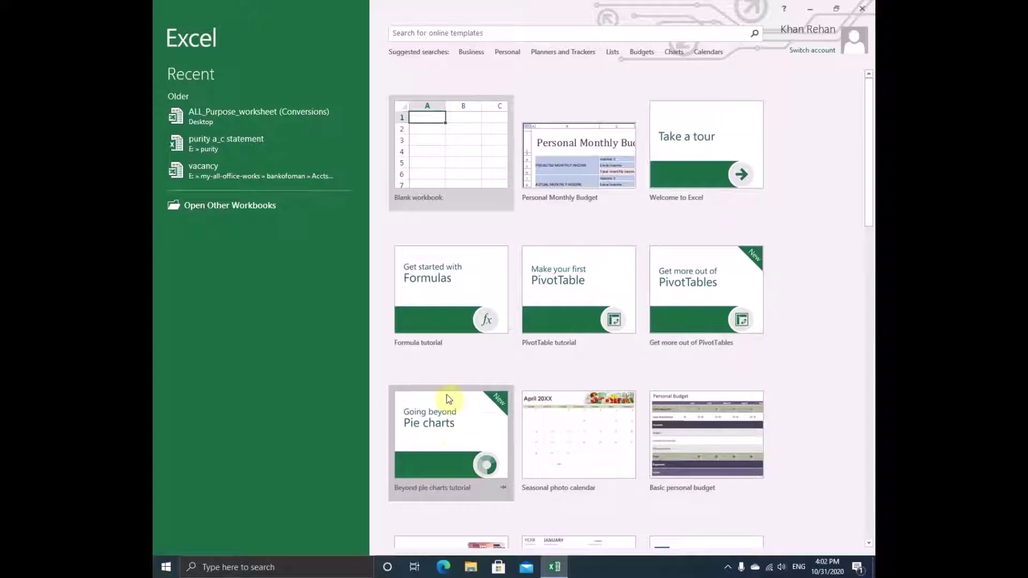
Choose the Blank workbook tile on the Excel start screen to create Book1
click(451, 148)
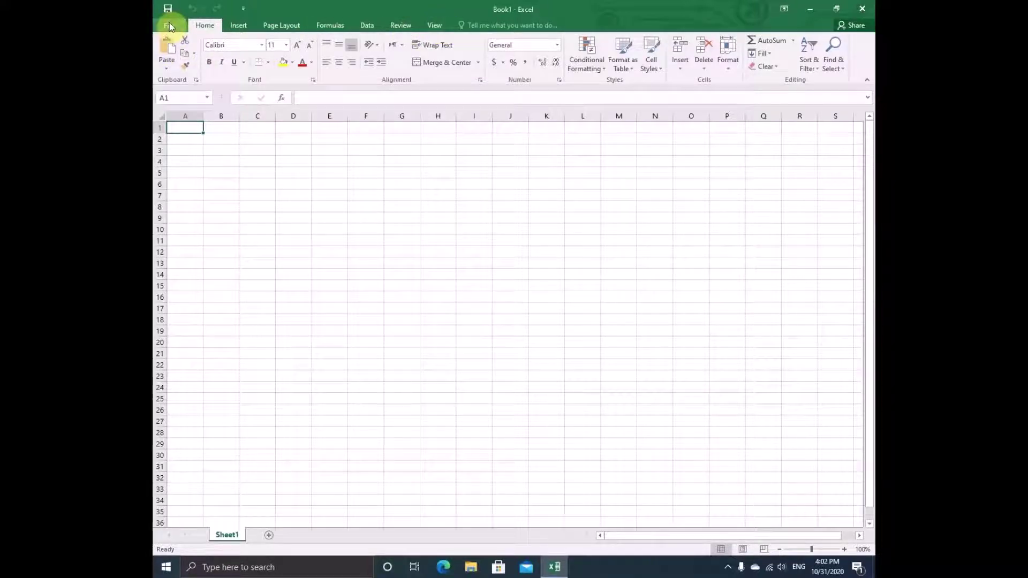
click(170, 26)
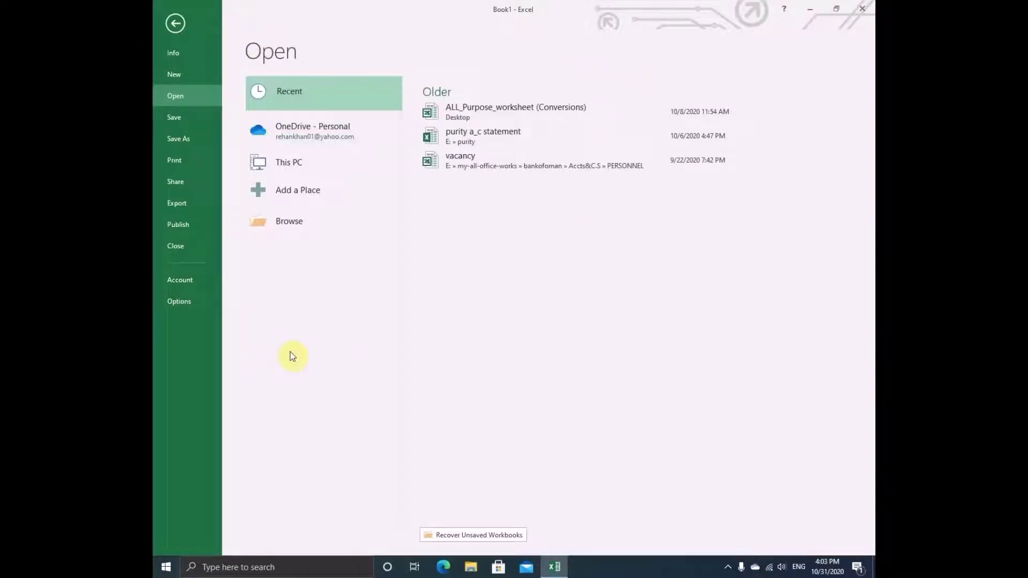
click(175, 23)
click(167, 25)
key(Escape)
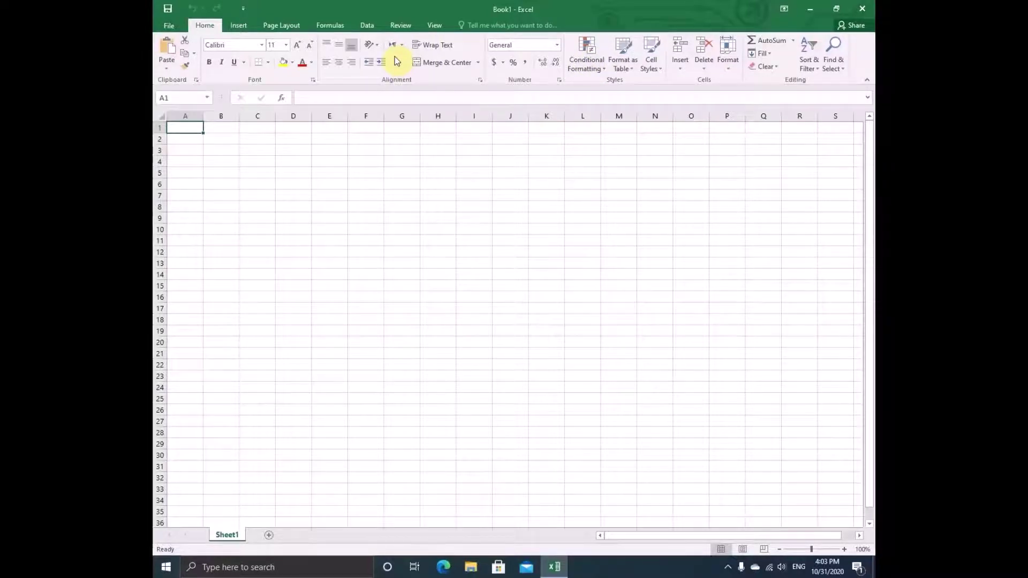
Browse the Insert, Page Layout, Formulas, Data, Review and View ribbon tabs, then select cell A1
click(243, 24)
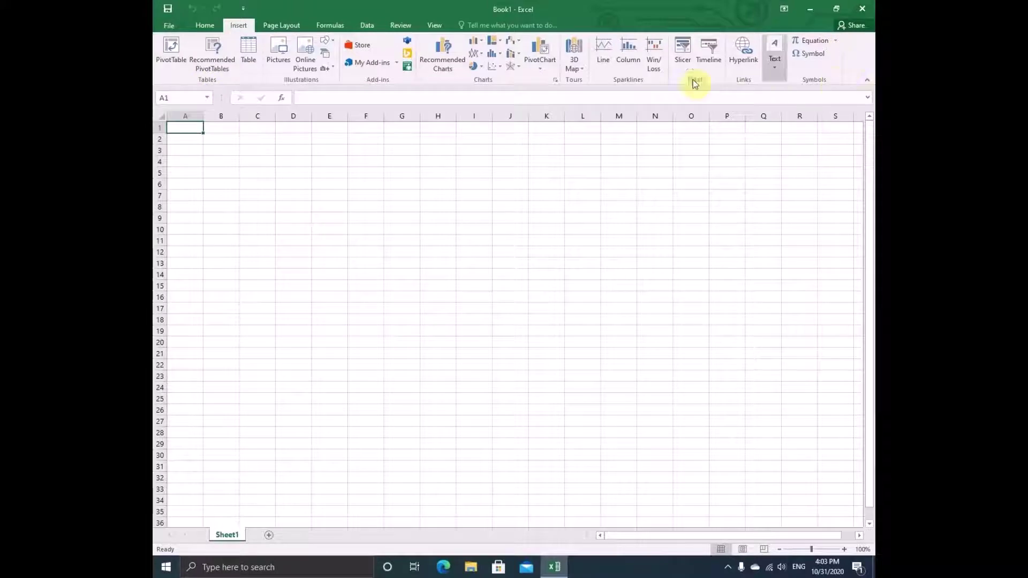
click(294, 25)
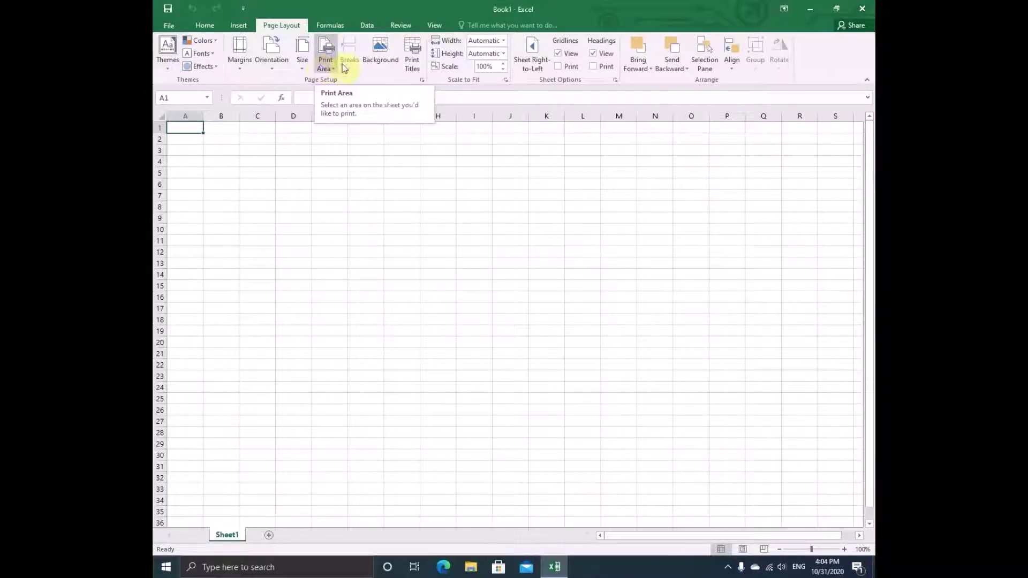
click(330, 25)
click(369, 25)
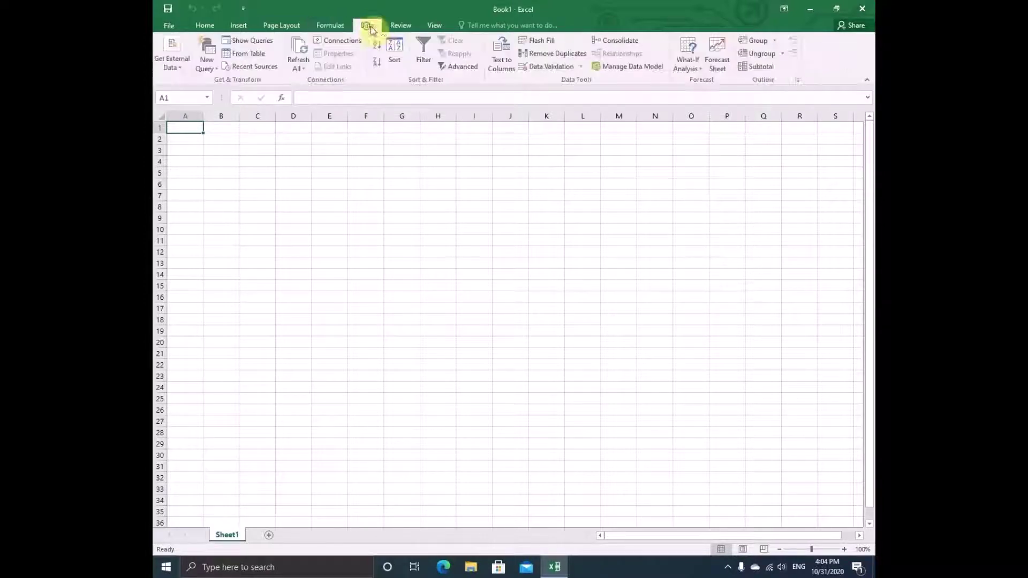
click(396, 25)
click(434, 25)
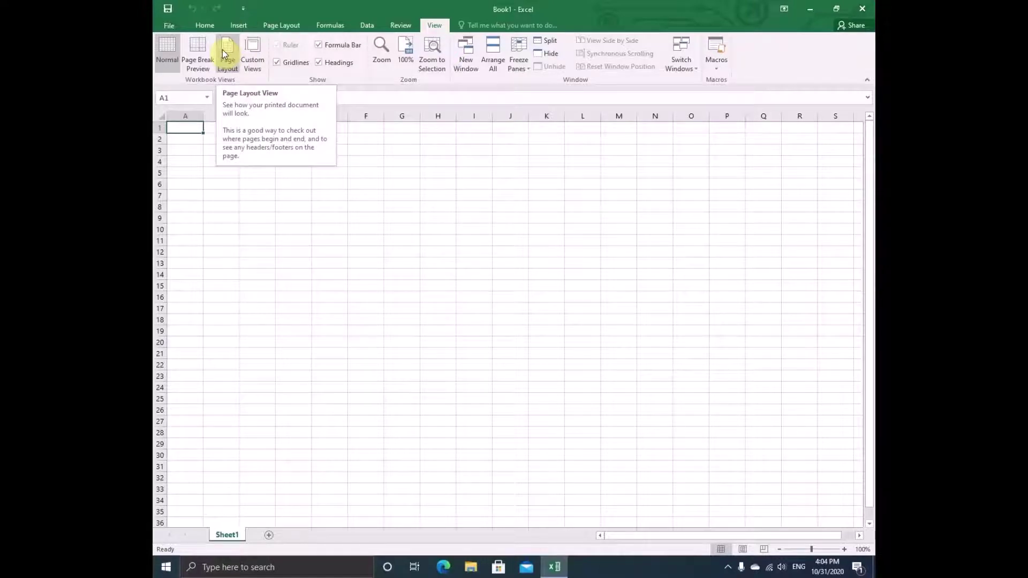
click(192, 98)
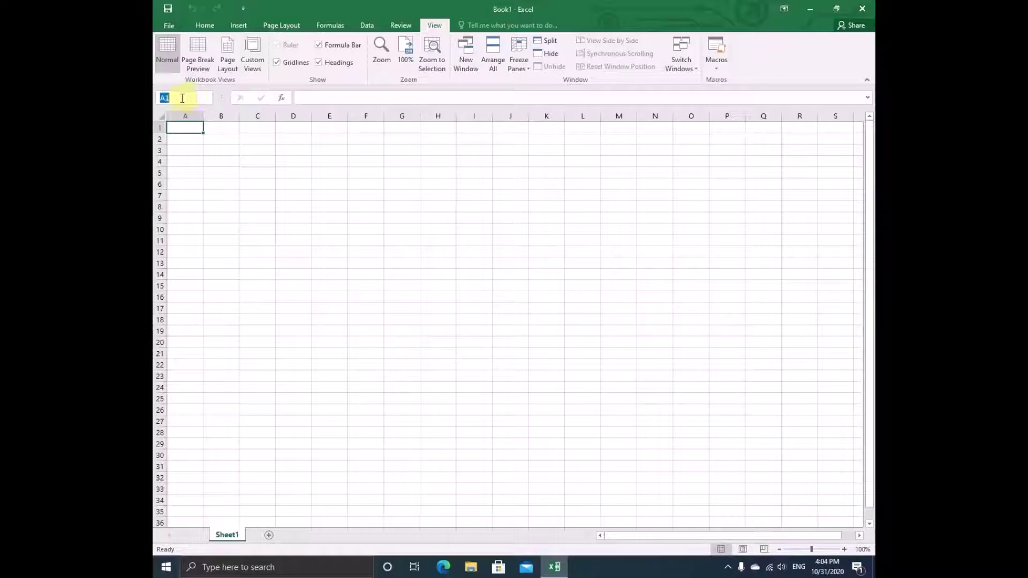
click(187, 140)
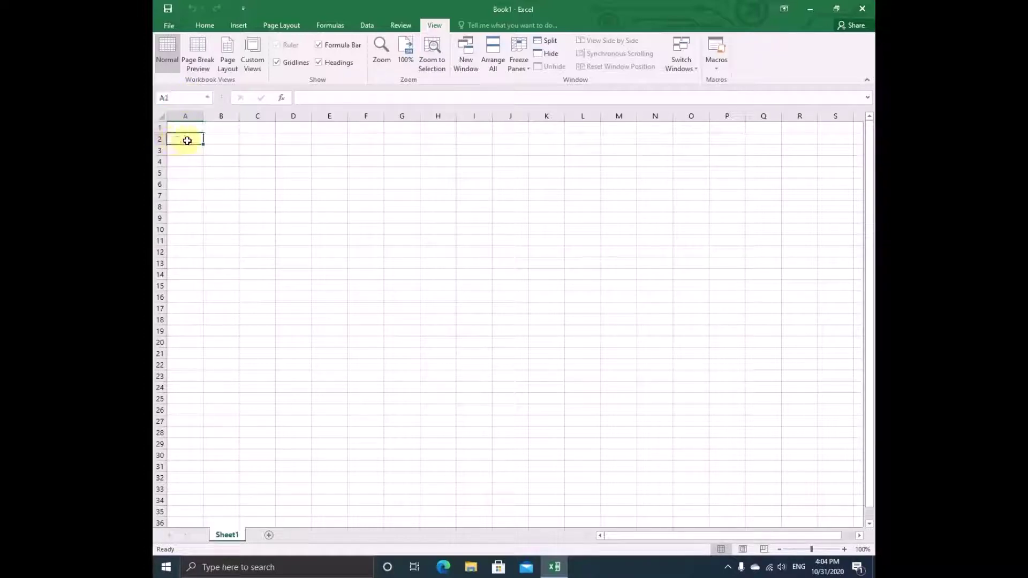
key(Right)
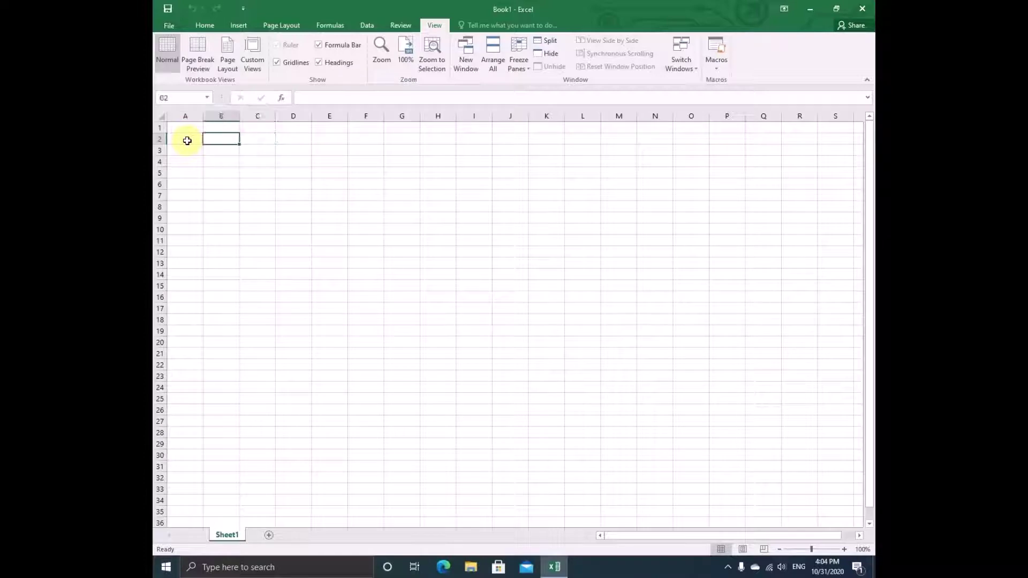
key(Right)
key(Left)
key(Left)
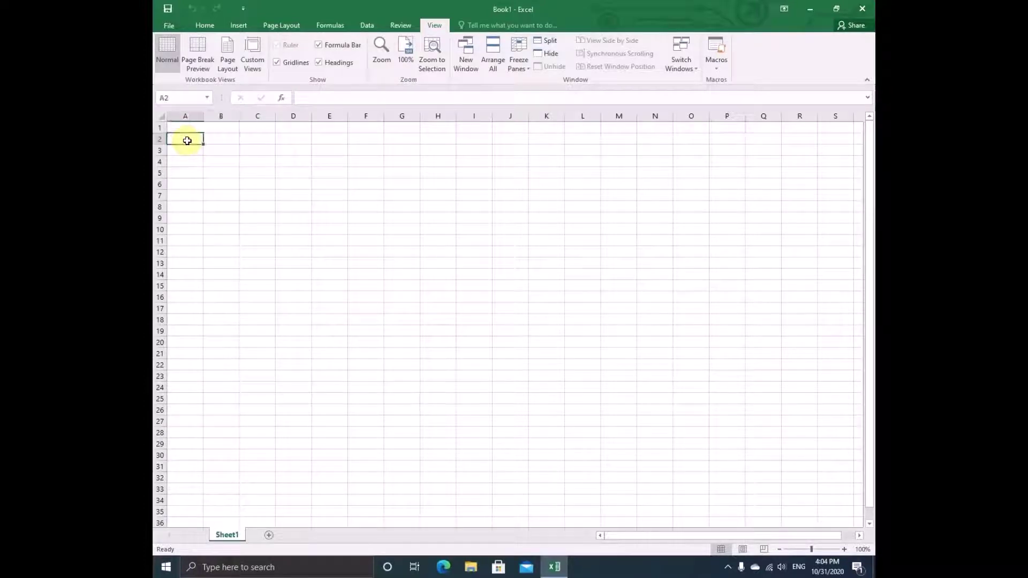
key(Down)
key(Down)
key(Up)
key(Up)
key(Up)
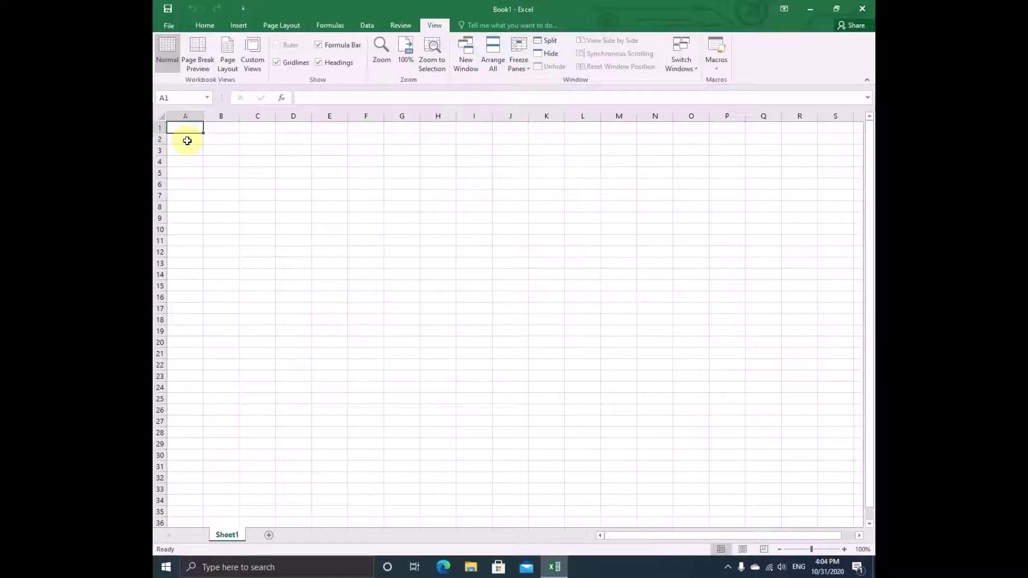
key(Down)
key(Down)
key(Down)
key(Right)
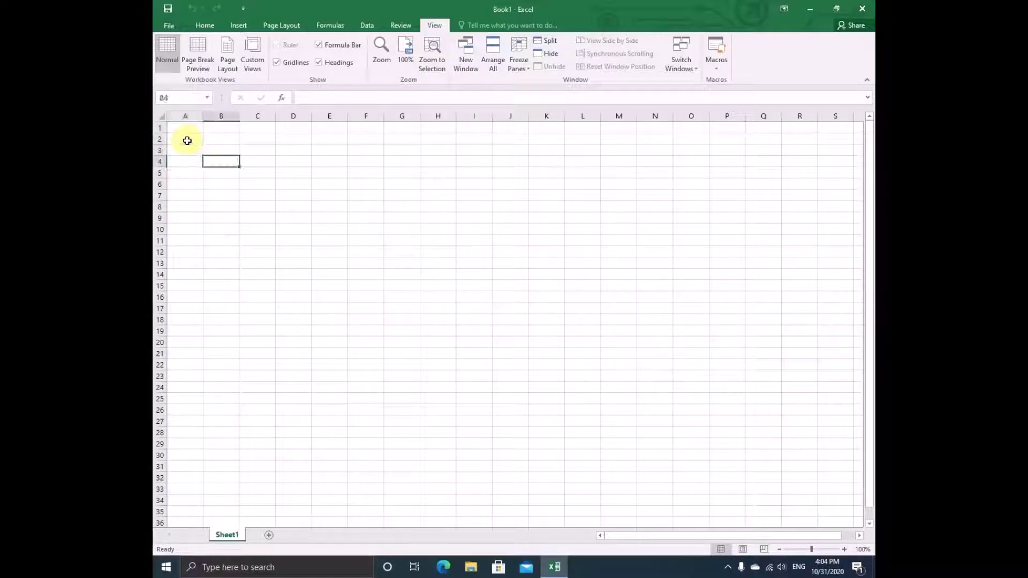
key(Left)
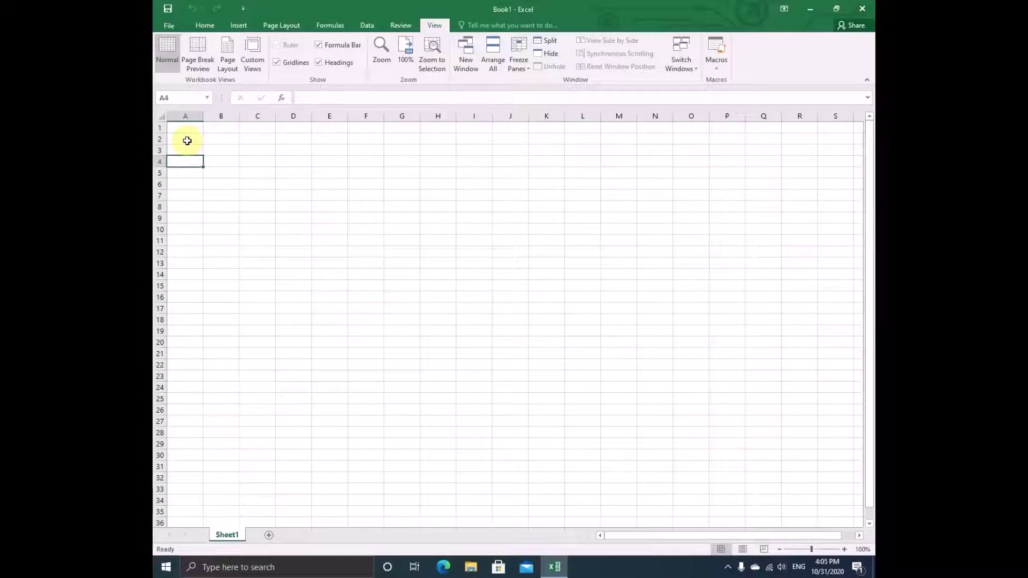
key(Up)
key(Up)
key(Up)
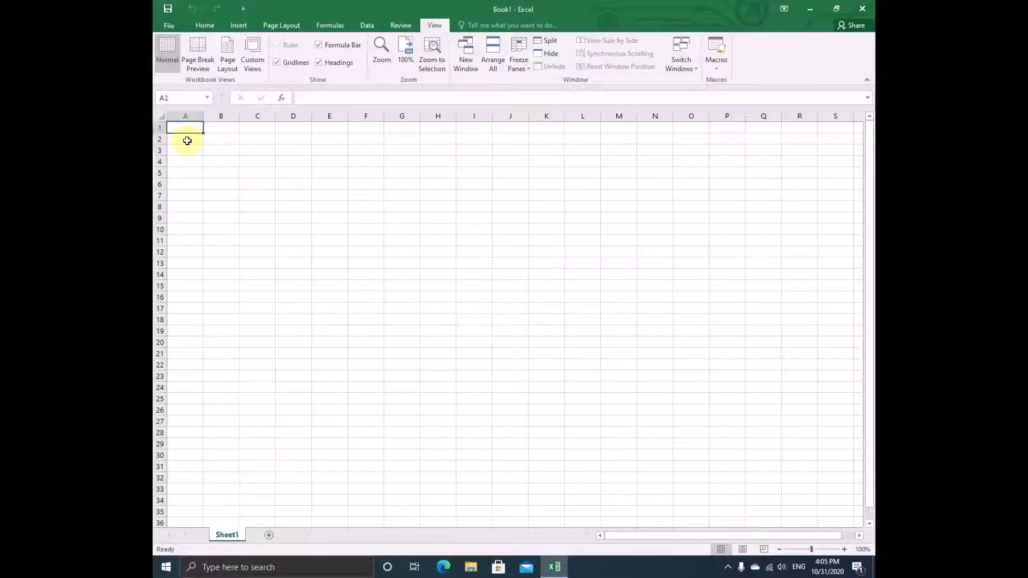
Select every cell with the Select All corner, click Q5, then select column A
click(319, 96)
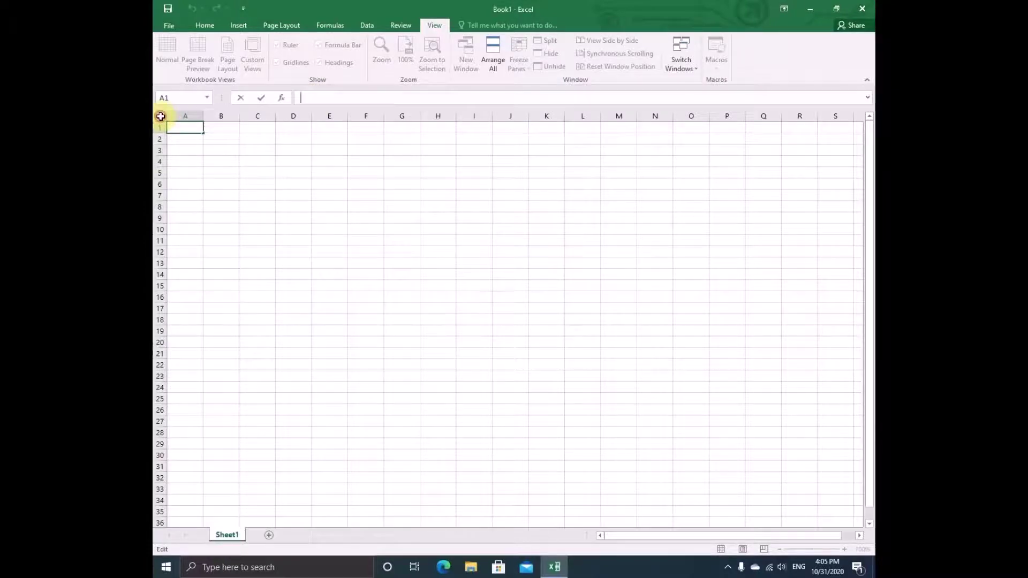
click(161, 116)
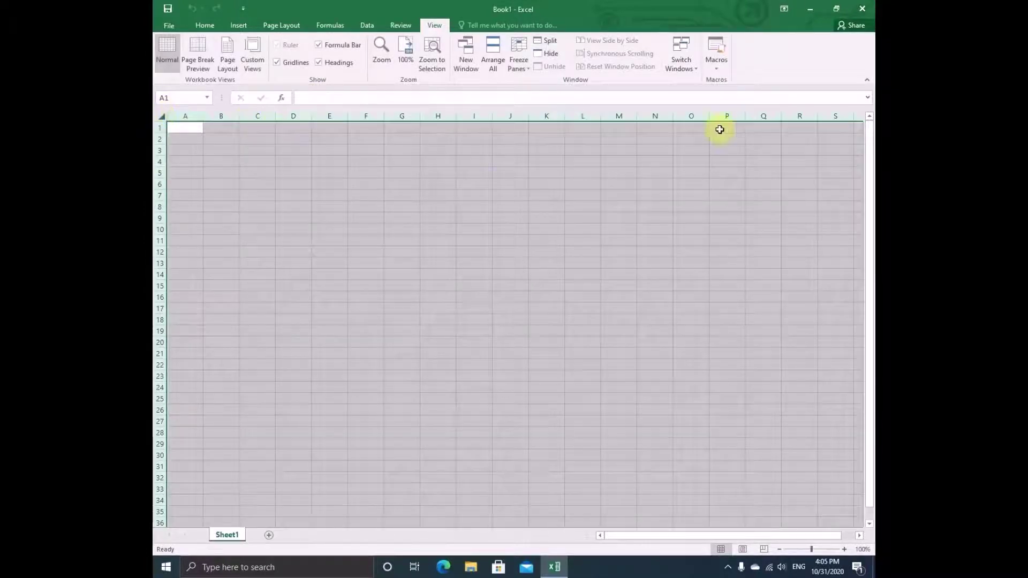
click(771, 172)
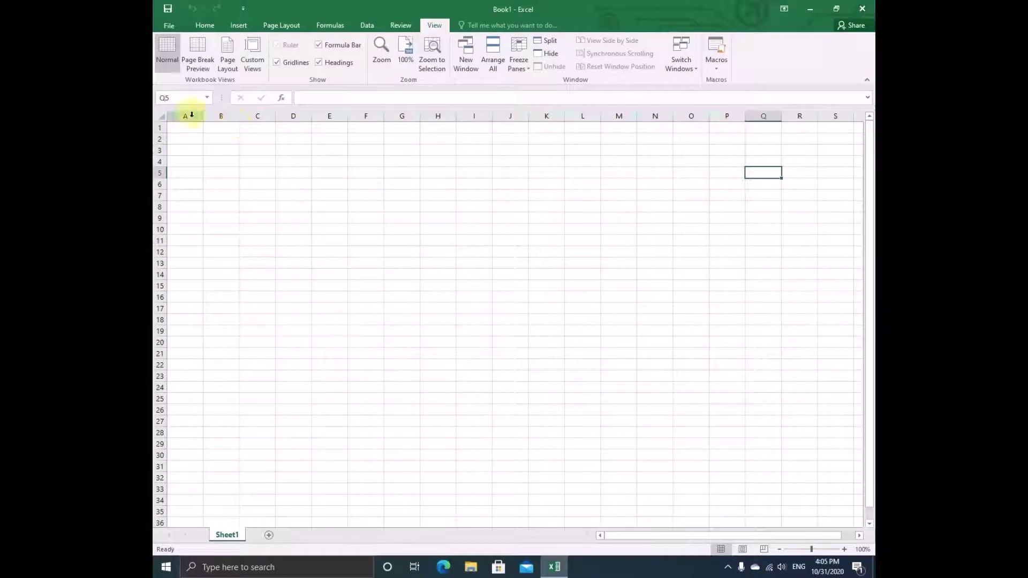
click(192, 116)
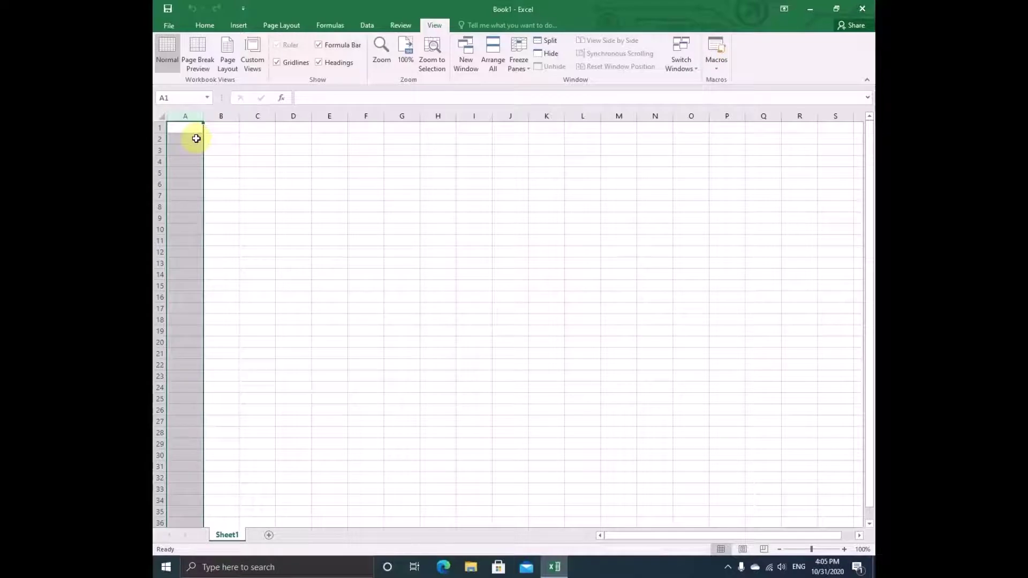
click(196, 131)
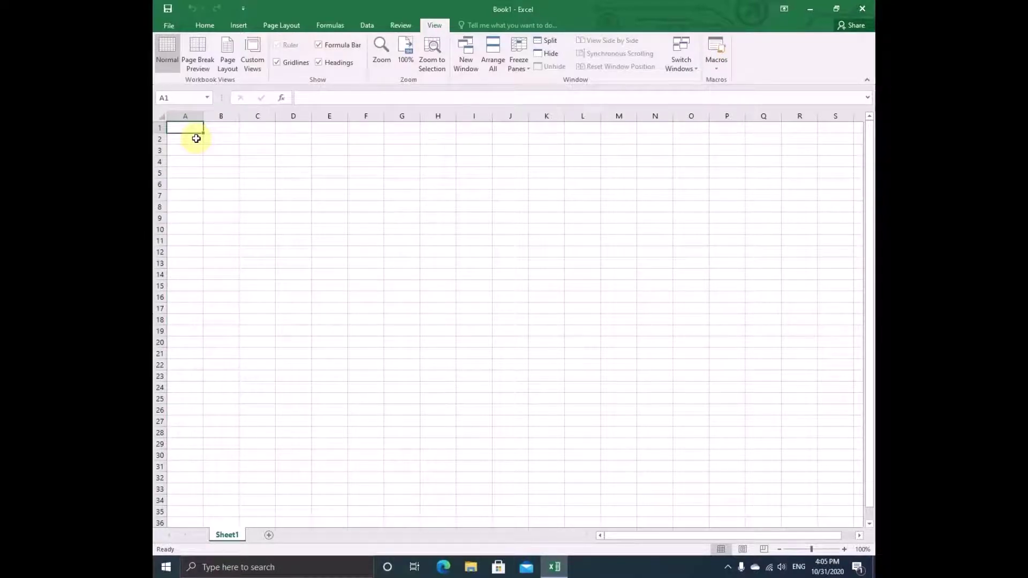
key(Right)
key(Left)
key(ctrl+Right)
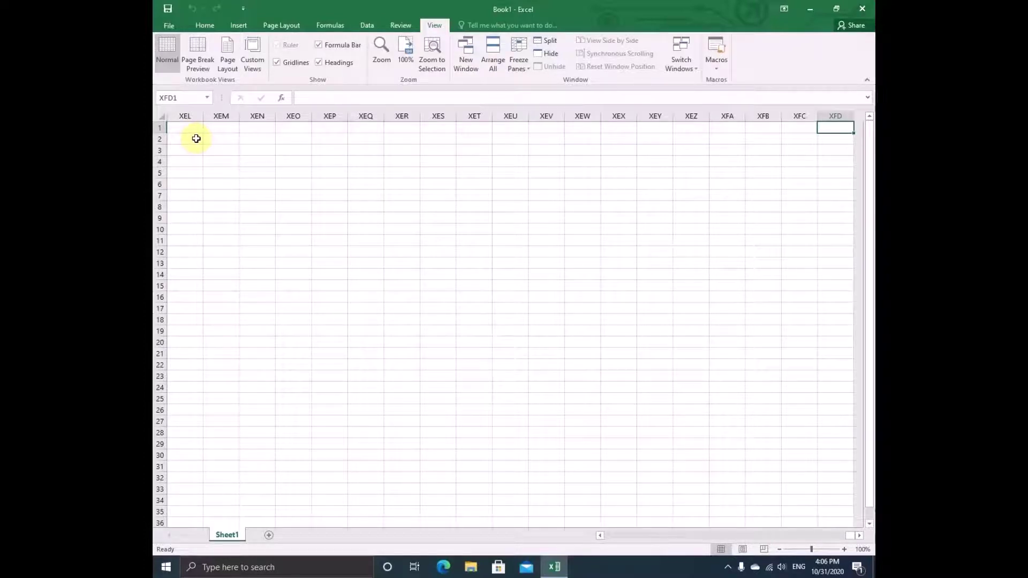
key(ctrl+Left)
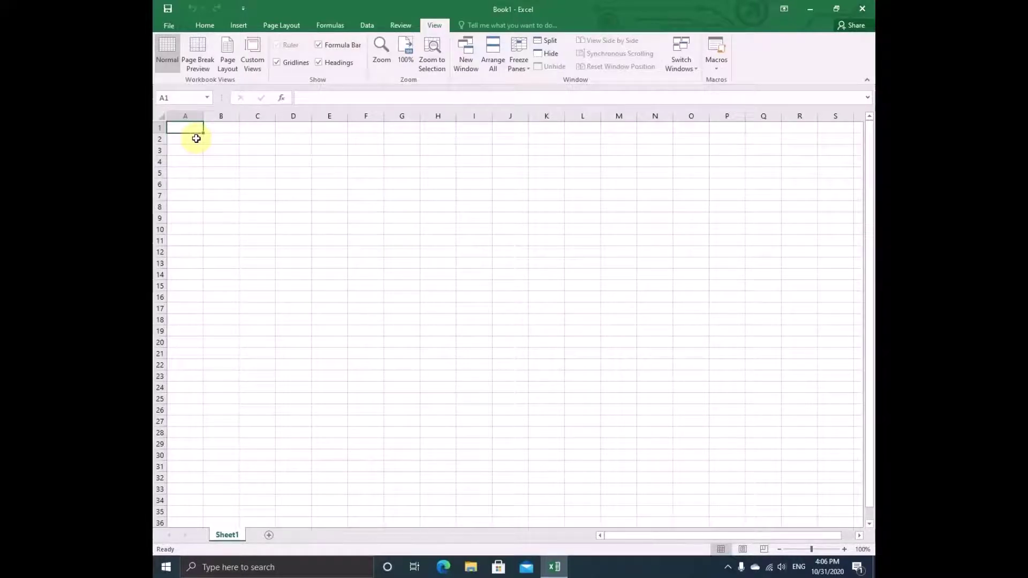
Select row 1, then jump to the sheet's last row, A1048576
click(158, 129)
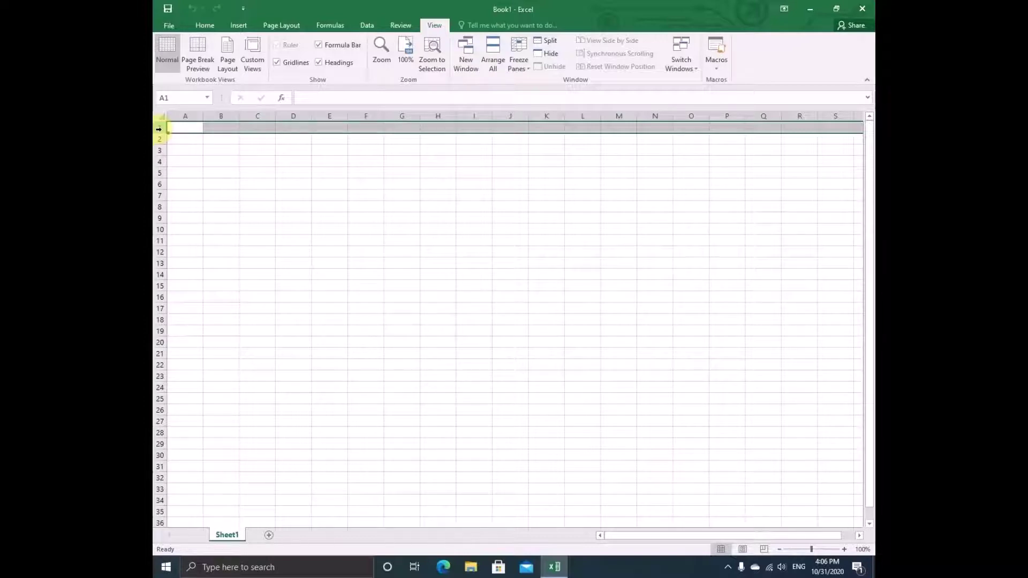
click(185, 127)
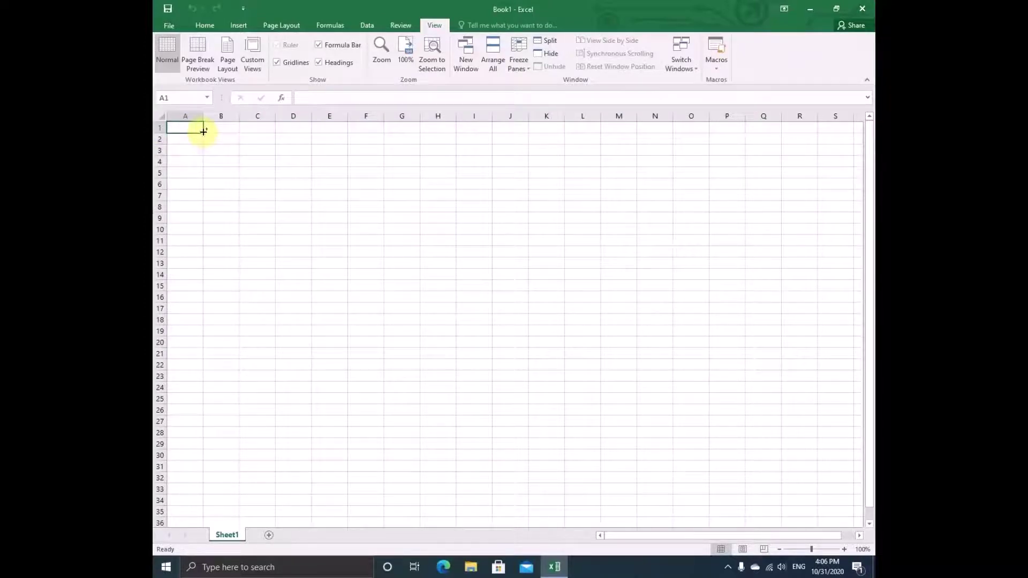
key(ctrl+Down)
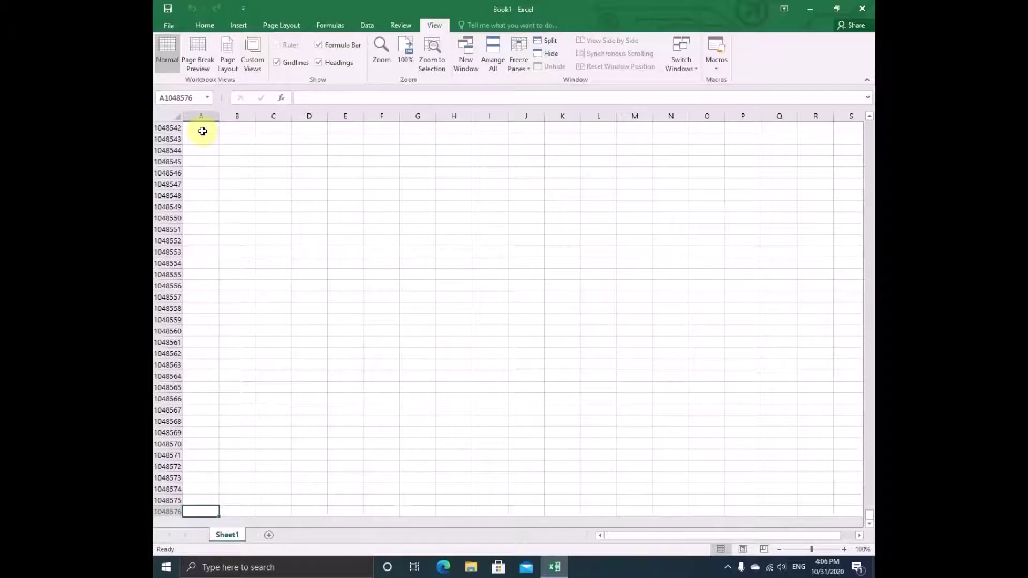
Page up through the bottom rows, then return to A1 with Ctrl+Home
key(Page_Up)
key(Page_Up)
key(Page_Up)
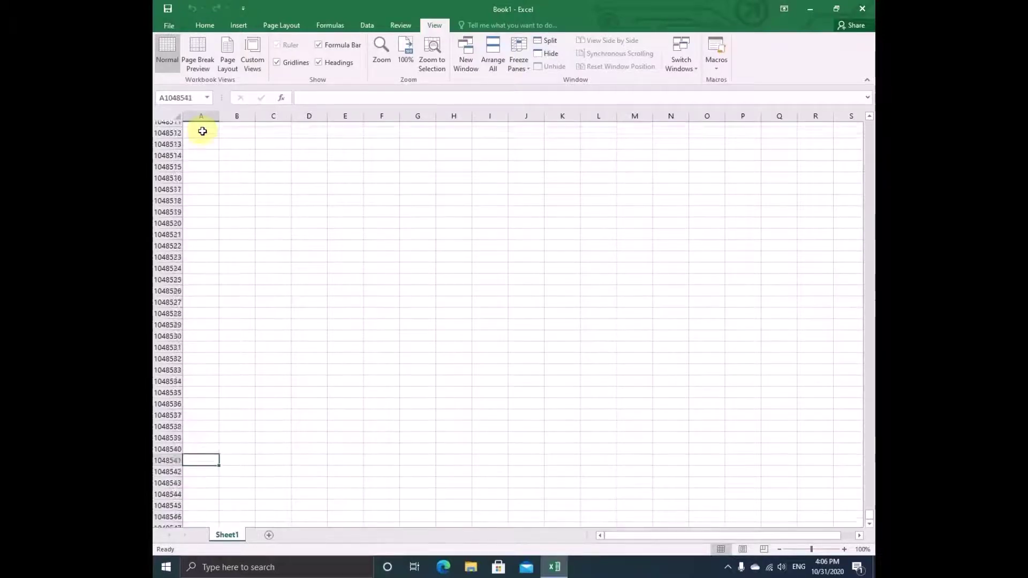
key(Page_Up)
key(Page_Up)
key(Page_Up)
key(Page_Up)
key(Page_Up)
key(Page_Up)
key(Page_Up)
key(Page_Up)
key(Page_Up)
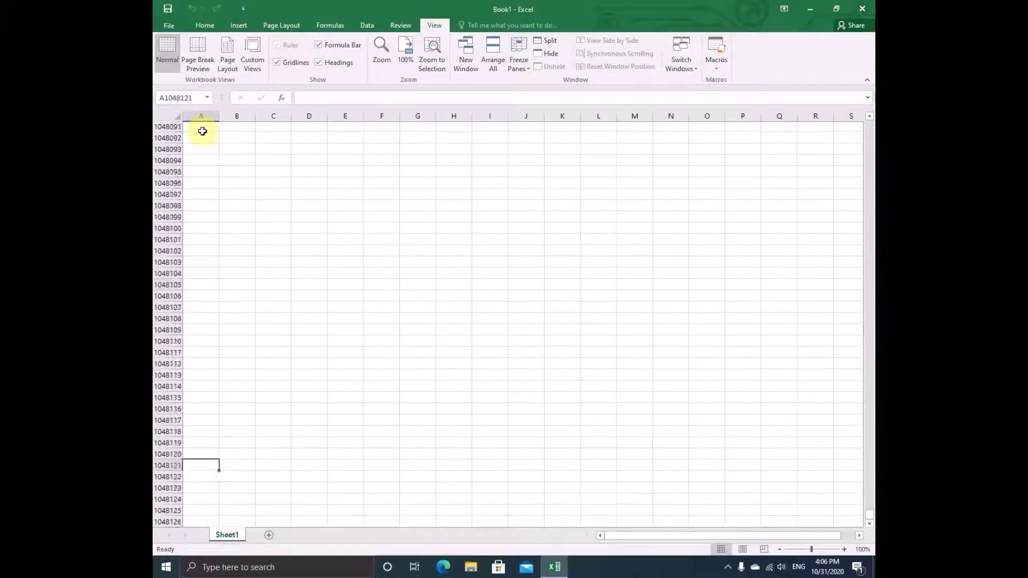
key(Page_Up)
key(Page_Up)
key(Page_Up)
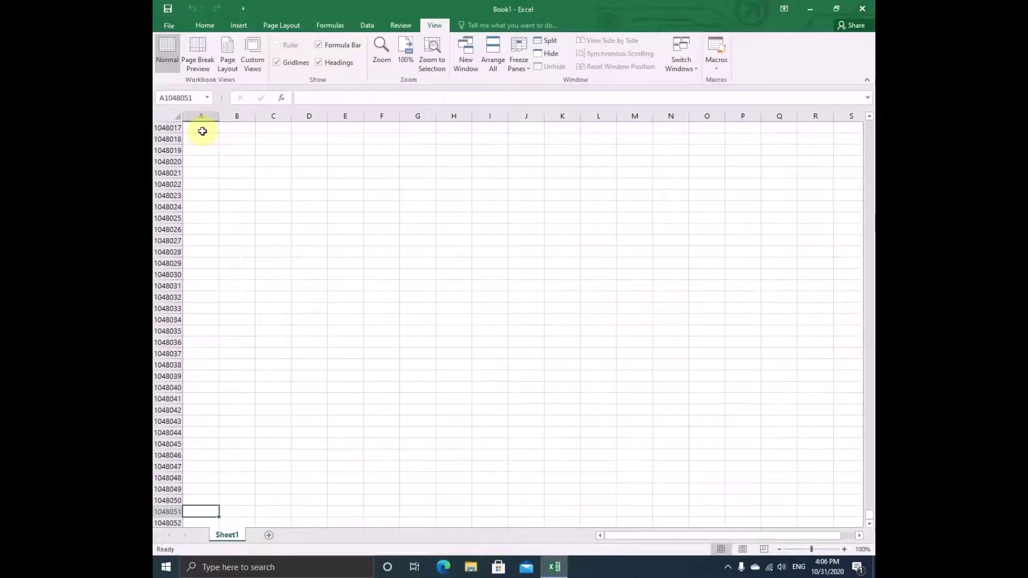
key(Page_Up)
key(Page_Up)
key(Page_Up)
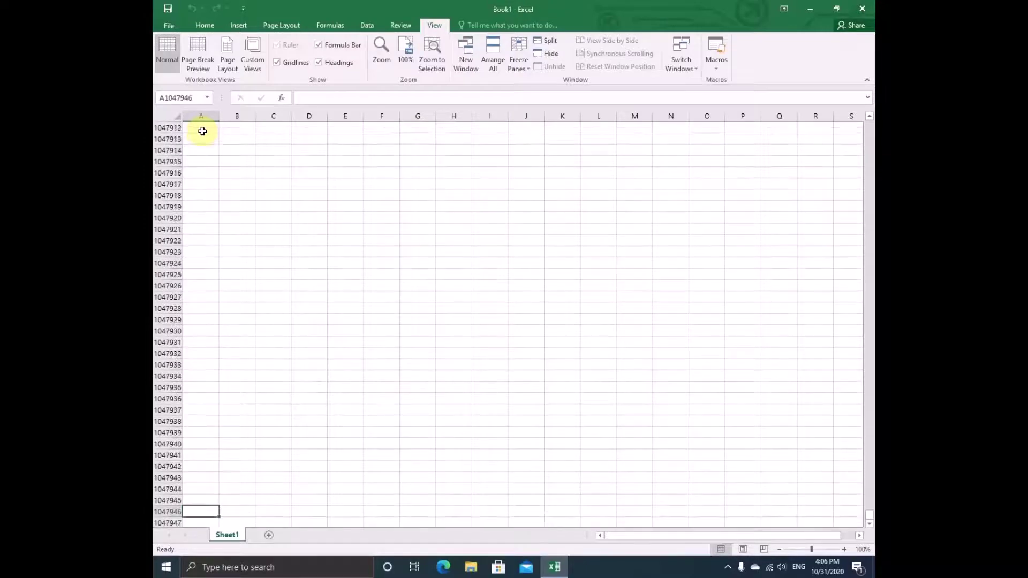
key(ctrl+Home)
Arrow around the cells near A1, along row 1 and down column A
key(Right)
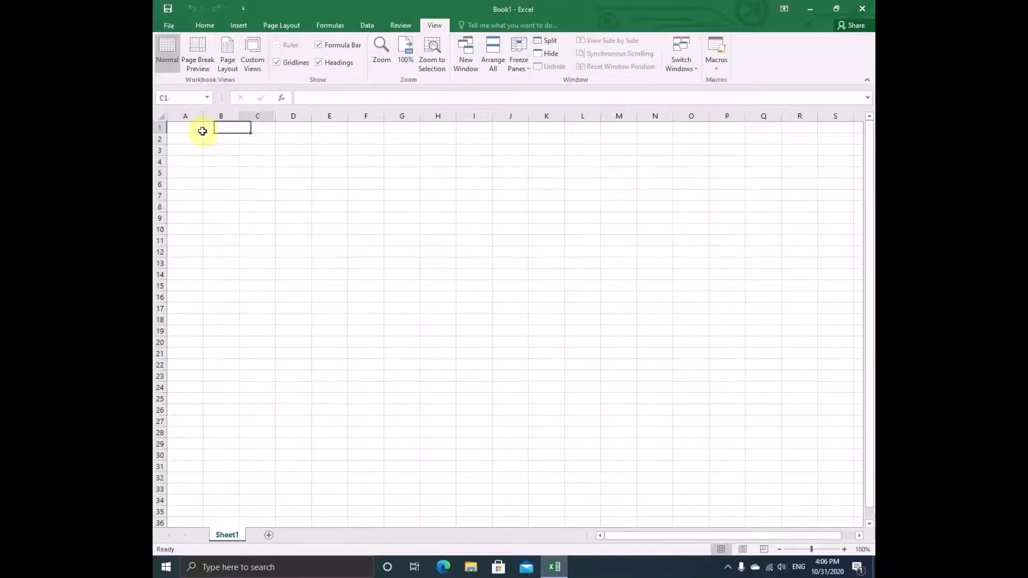
key(Right)
key(Right)
key(Right)
key(Right)
key(Right)
key(Right)
key(Right)
key(Right)
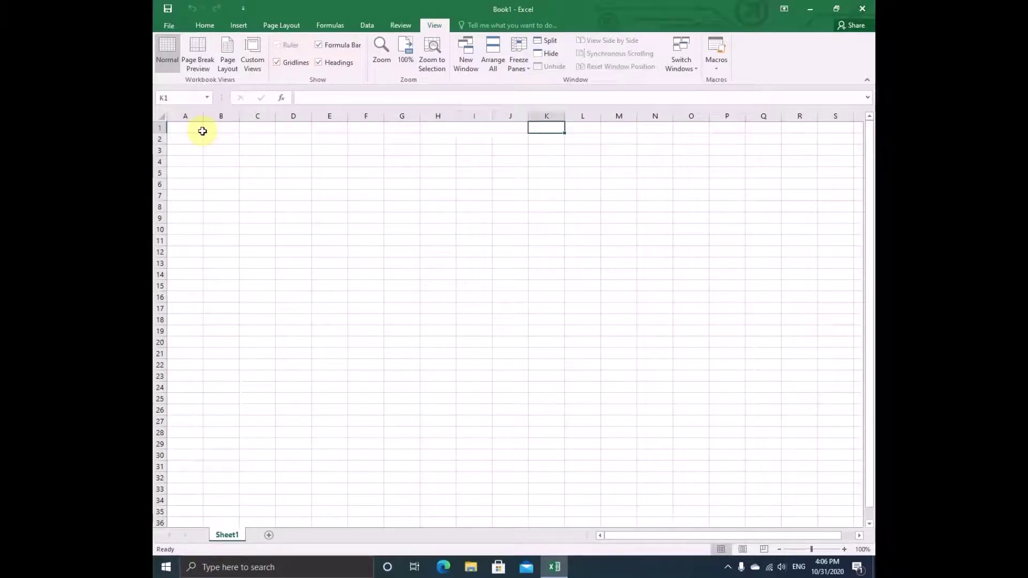
key(Left)
key(Left)
key(Left)
key(Left)
key(Left)
key(Left)
key(Left)
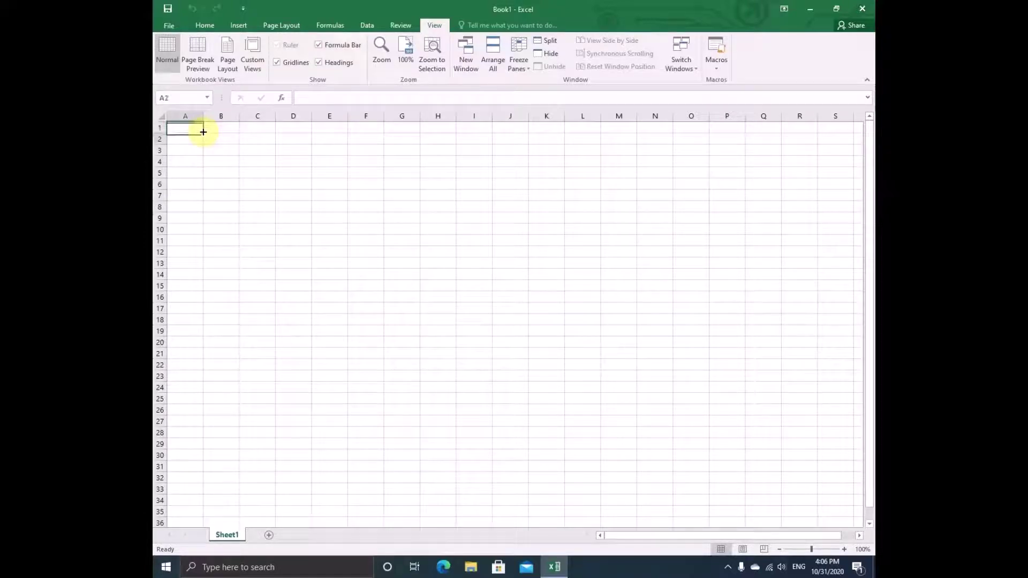
key(Down)
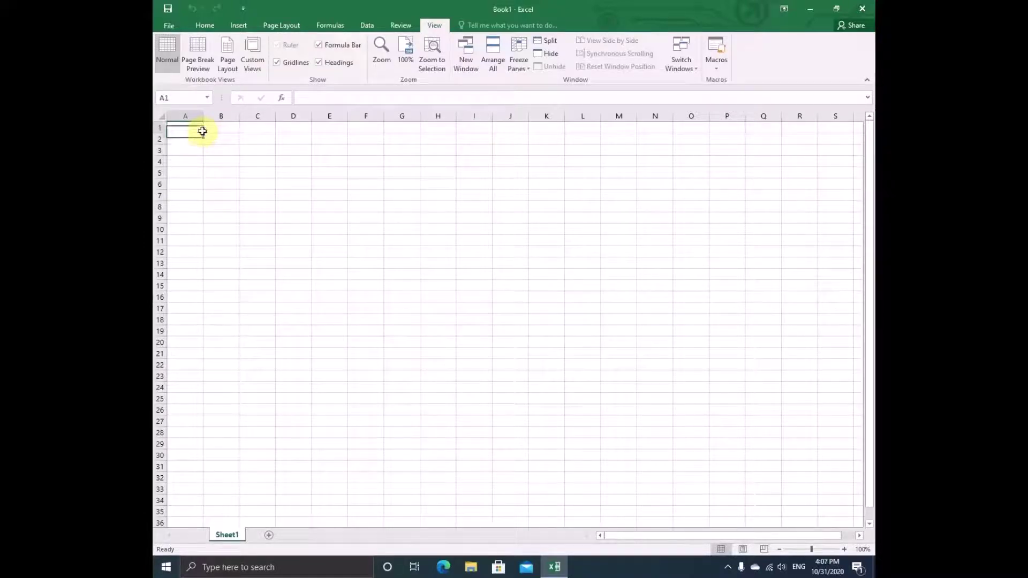
key(Up)
key(Right)
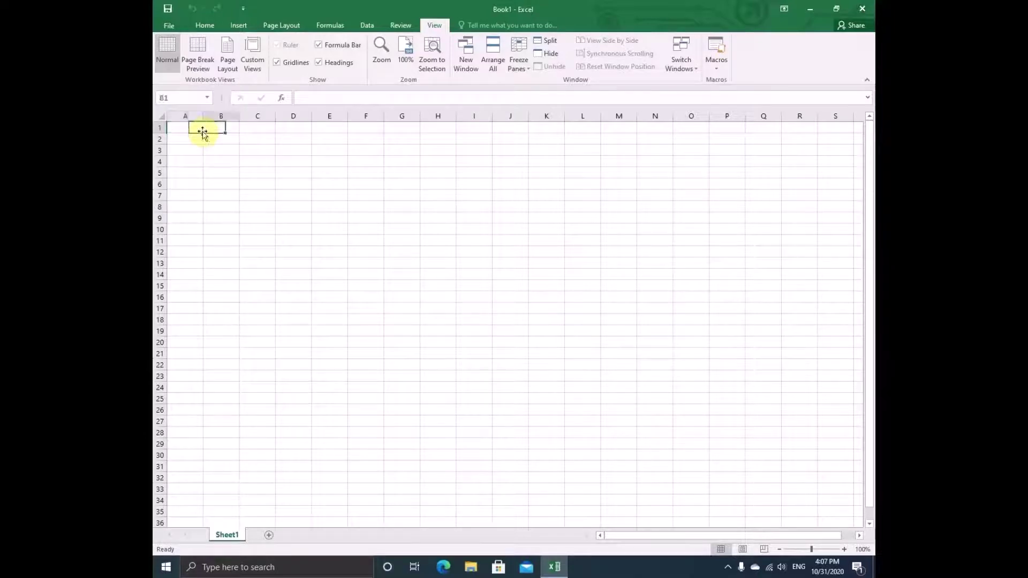
key(Down)
key(Down)
key(Left)
key(Up)
key(Right)
key(Right)
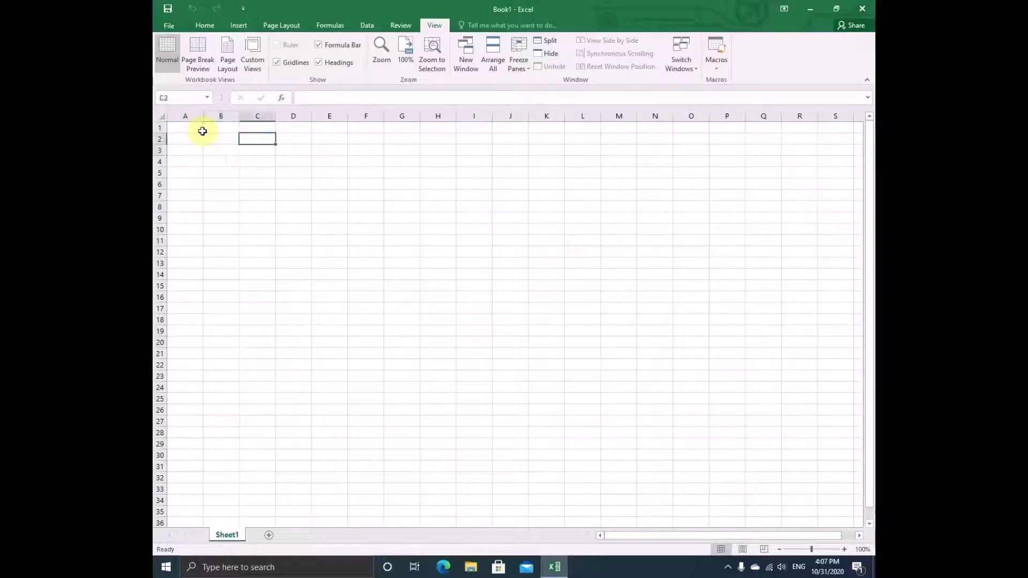
key(Left)
key(Left)
key(Up)
key(Right)
key(Right)
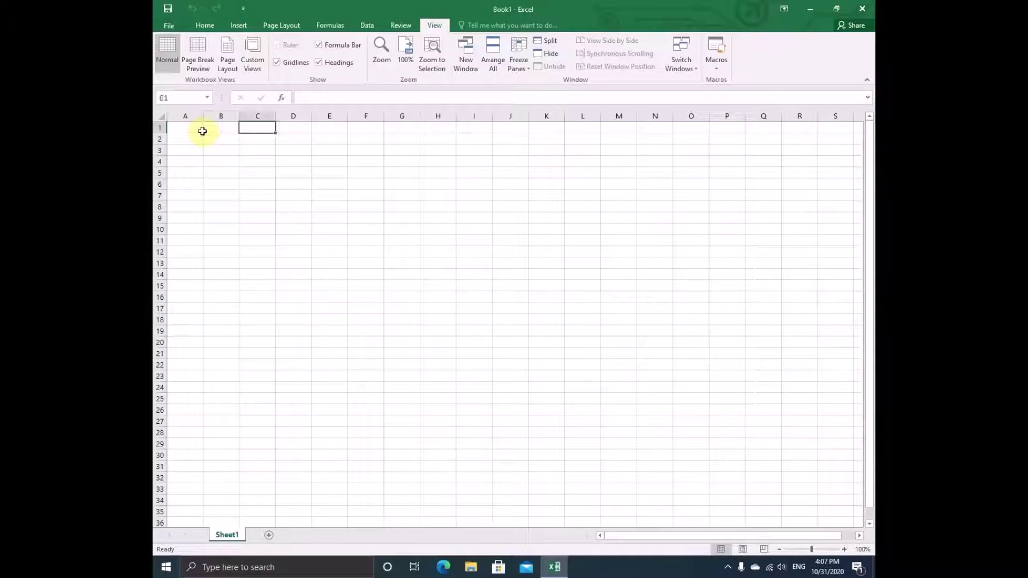
key(Right)
key(Right)
key(Left)
key(Left)
key(Left)
key(Left)
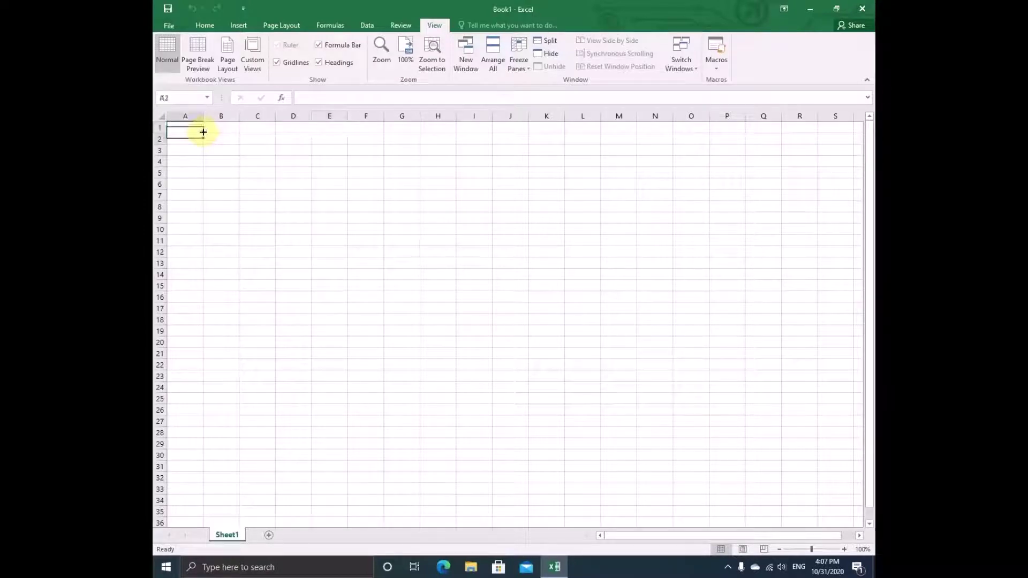
key(Down)
key(Up)
key(Right)
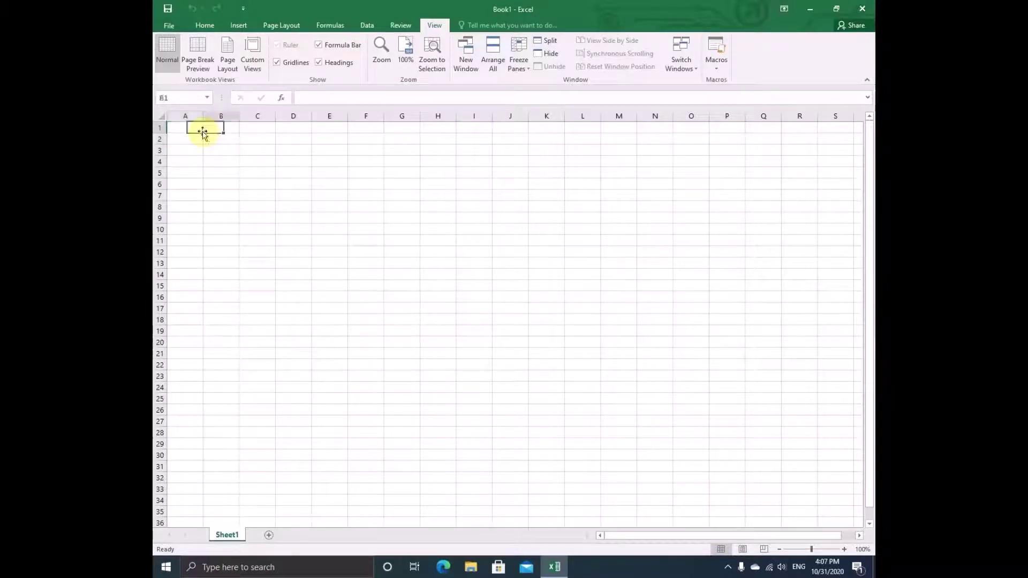
key(Left)
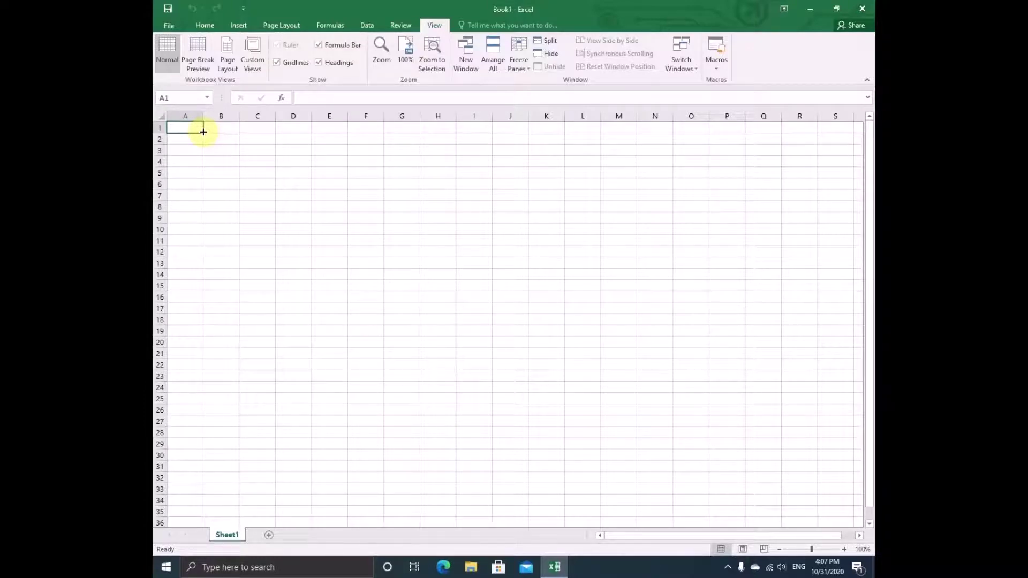
key(Down)
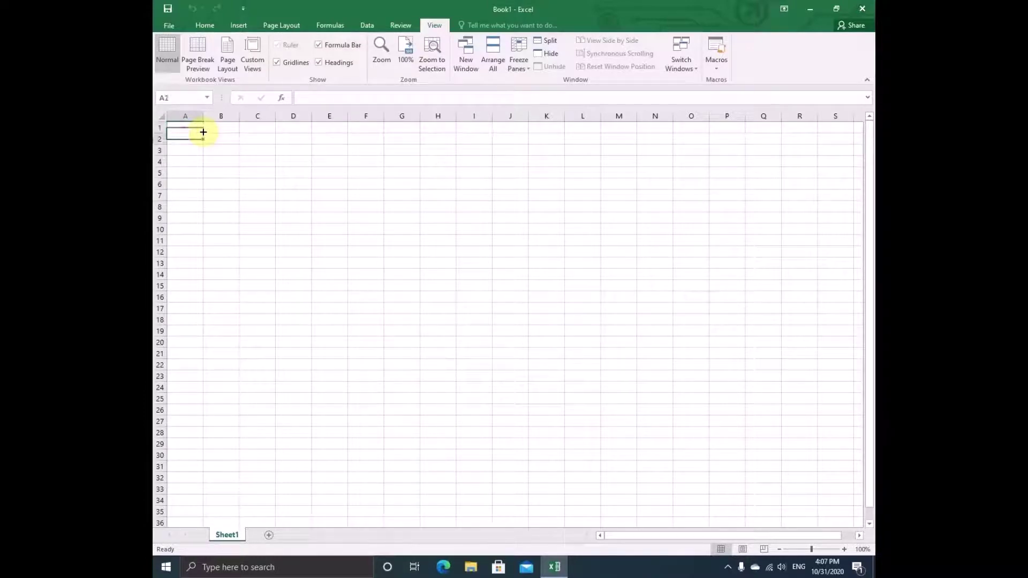
key(Down)
key(Down)
key(Down)
key(Down)
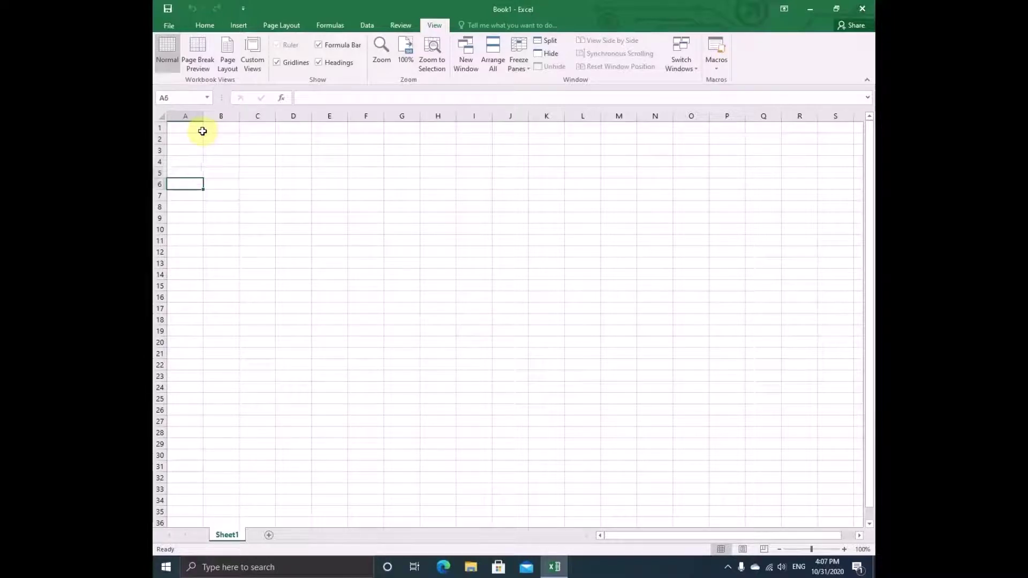
key(Up)
key(Up)
key(Up)
key(Up)
key(Up)
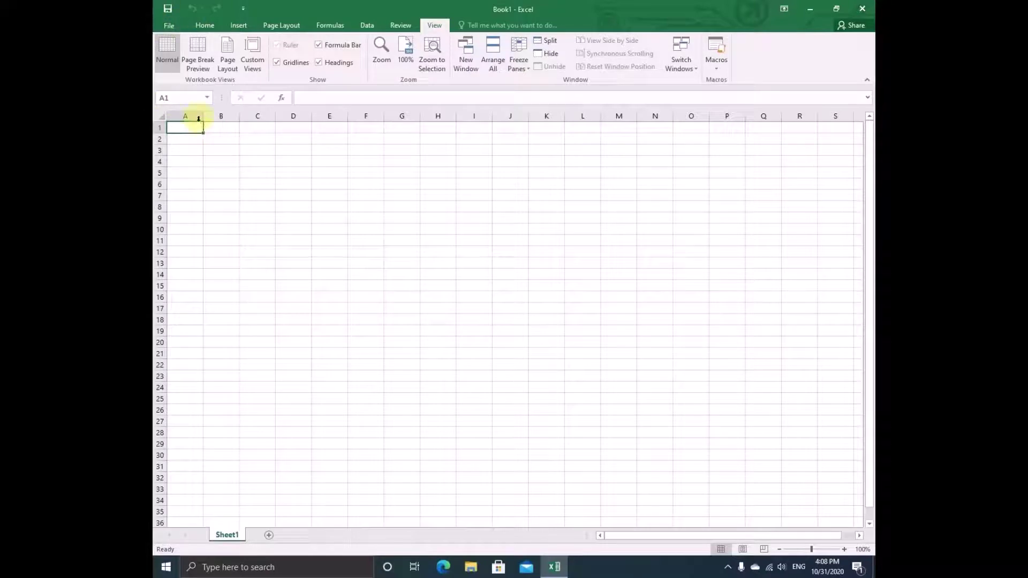
click(162, 116)
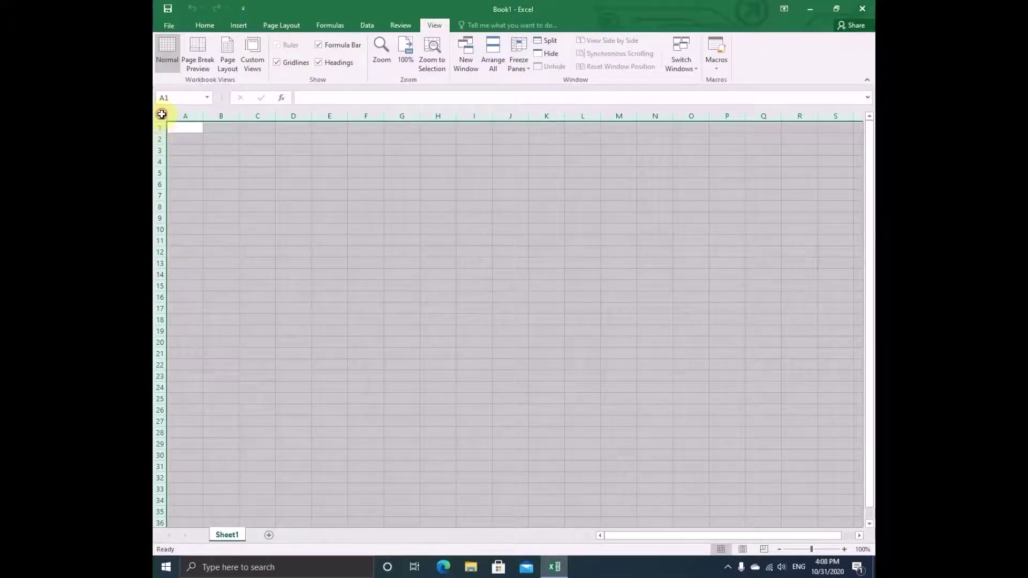
click(194, 151)
click(160, 114)
click(194, 185)
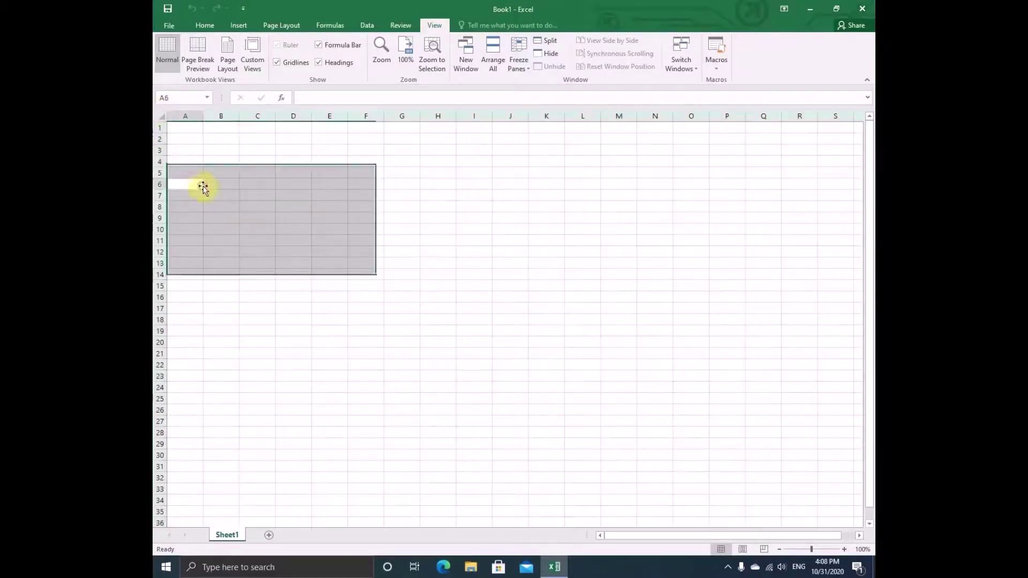
click(186, 139)
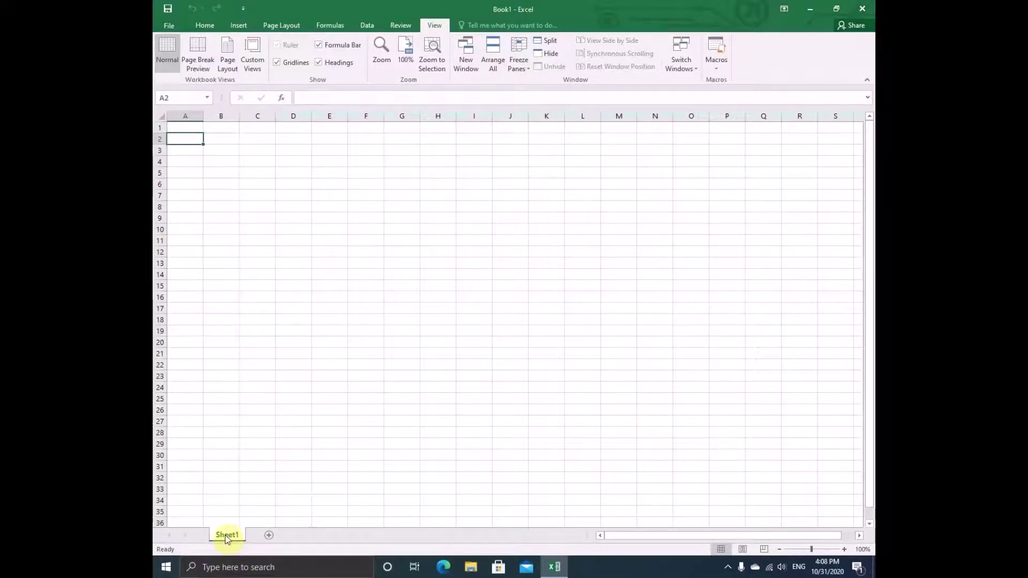
Use the New sheet (+) button twice to add Sheet2 and Sheet3
click(269, 536)
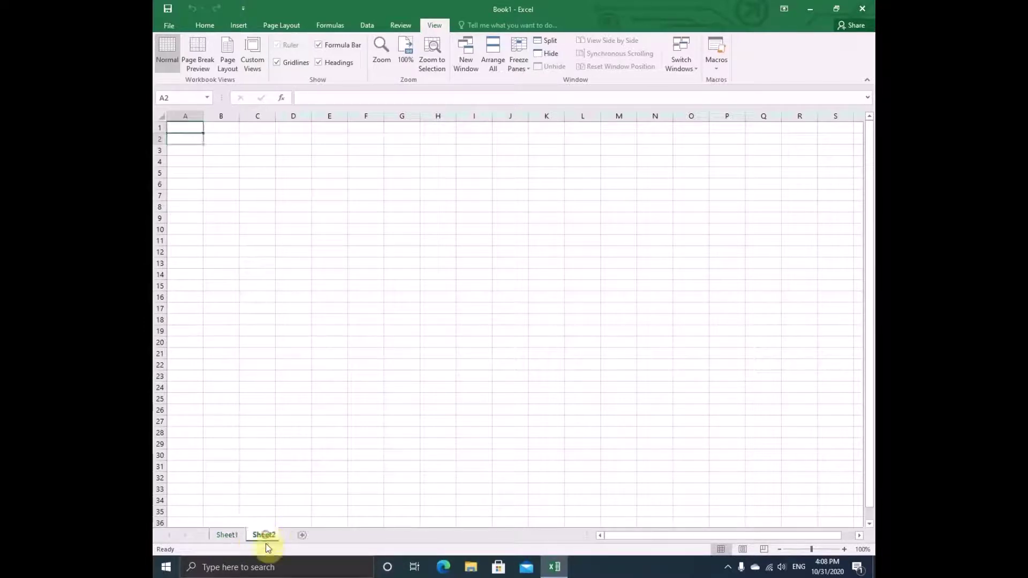
click(303, 535)
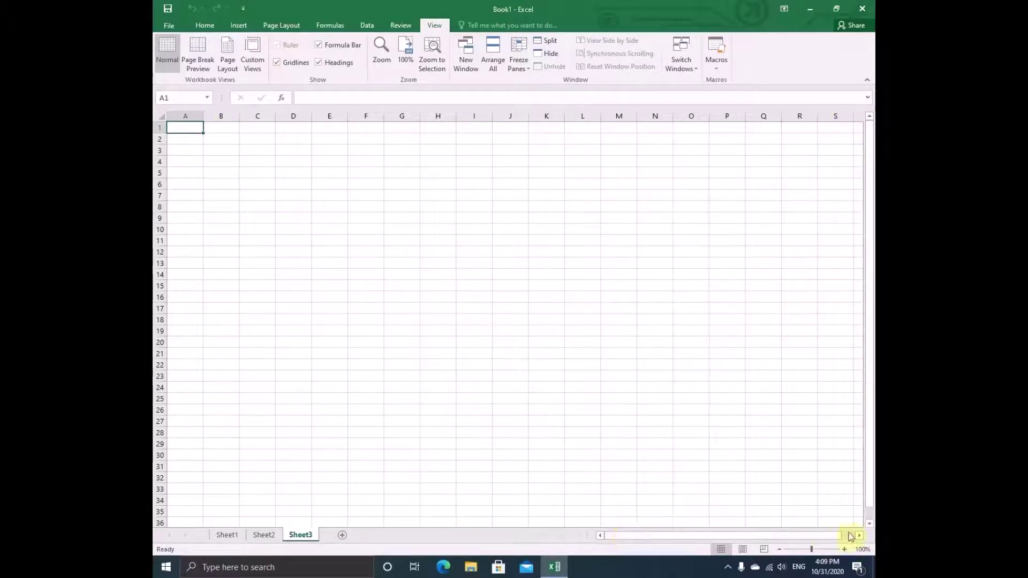
drag(191, 133, 406, 170)
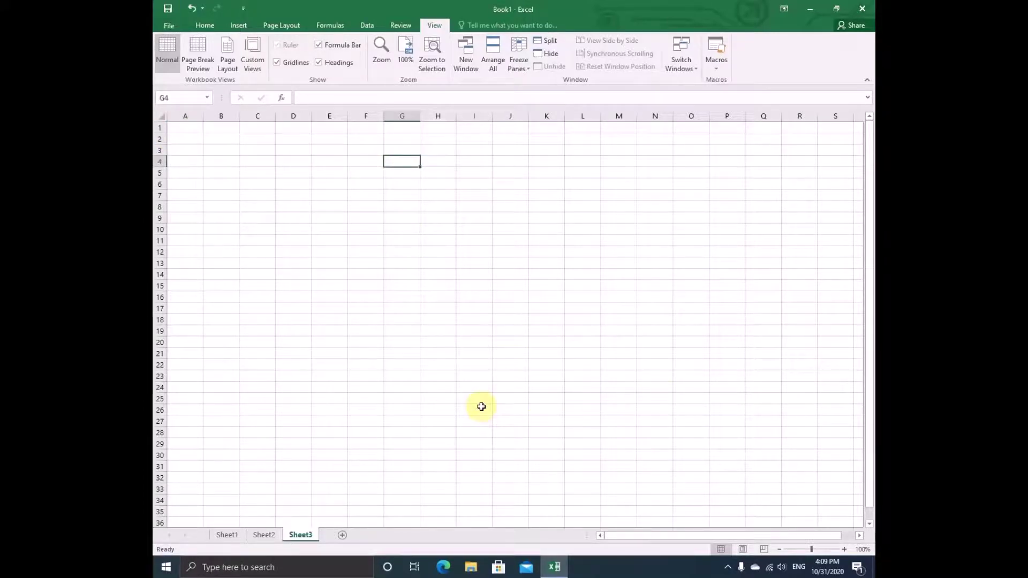
click(860, 536)
click(862, 536)
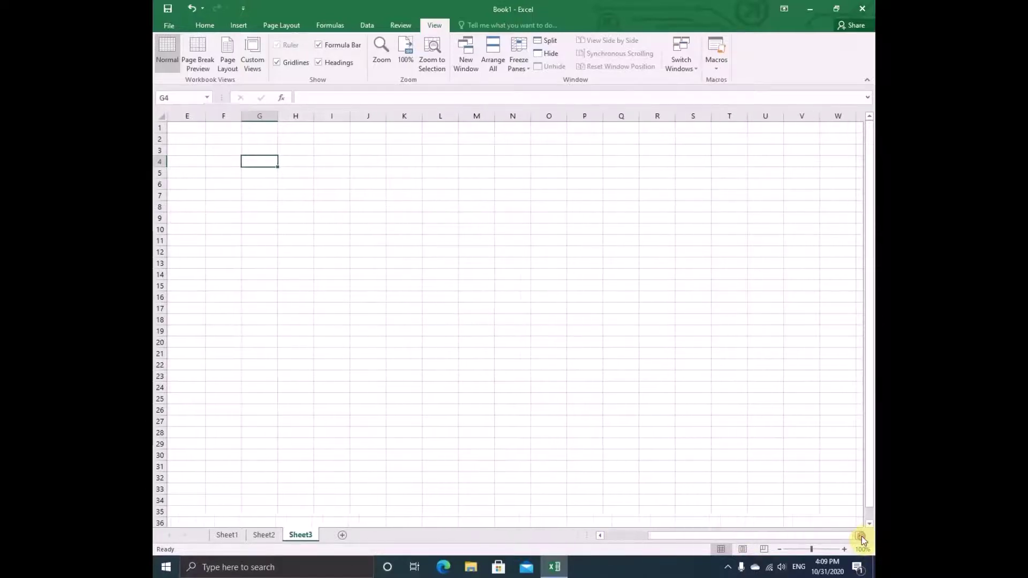
click(861, 536)
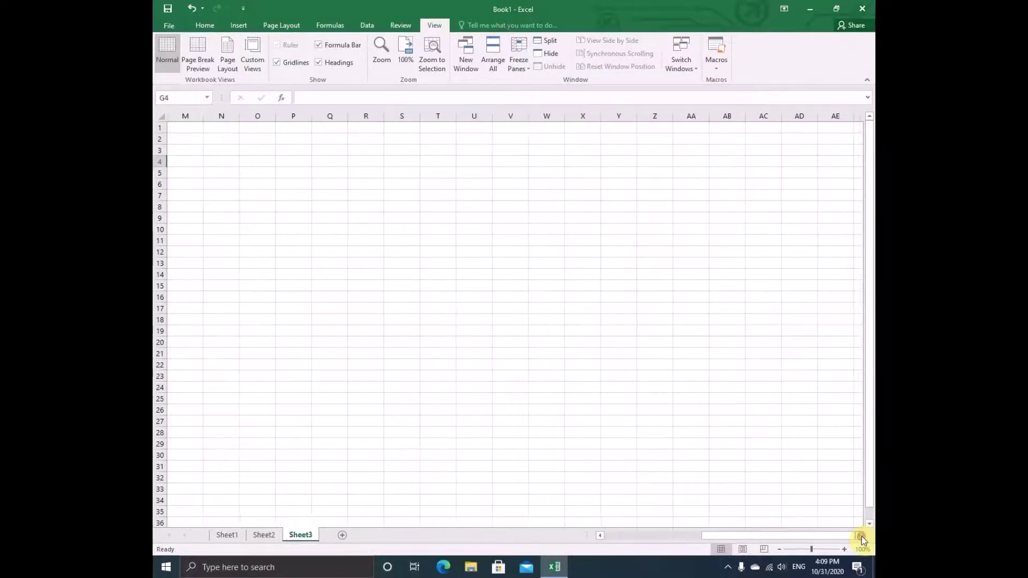
click(861, 536)
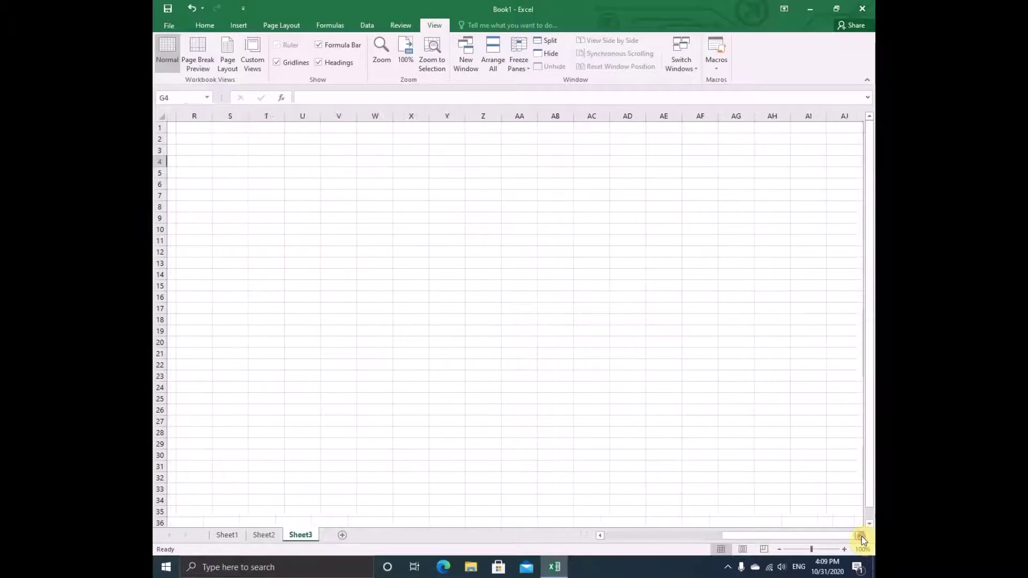
drag(739, 535, 611, 535)
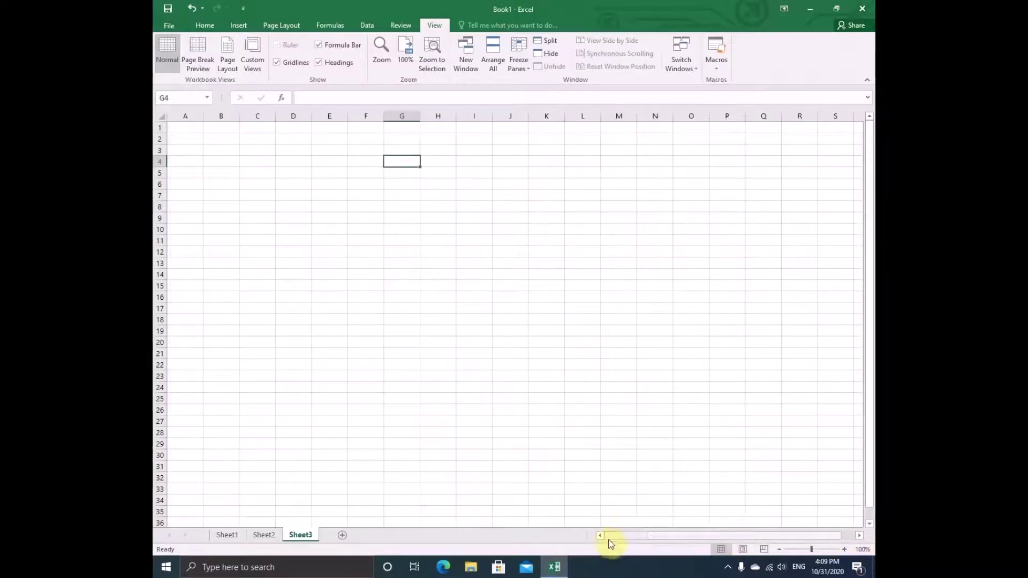
click(433, 173)
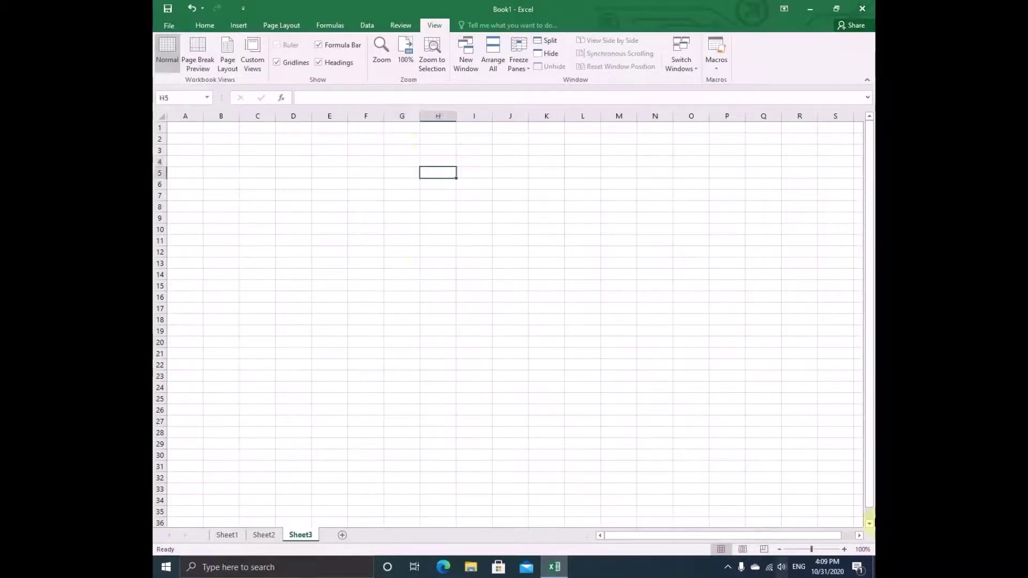
click(860, 535)
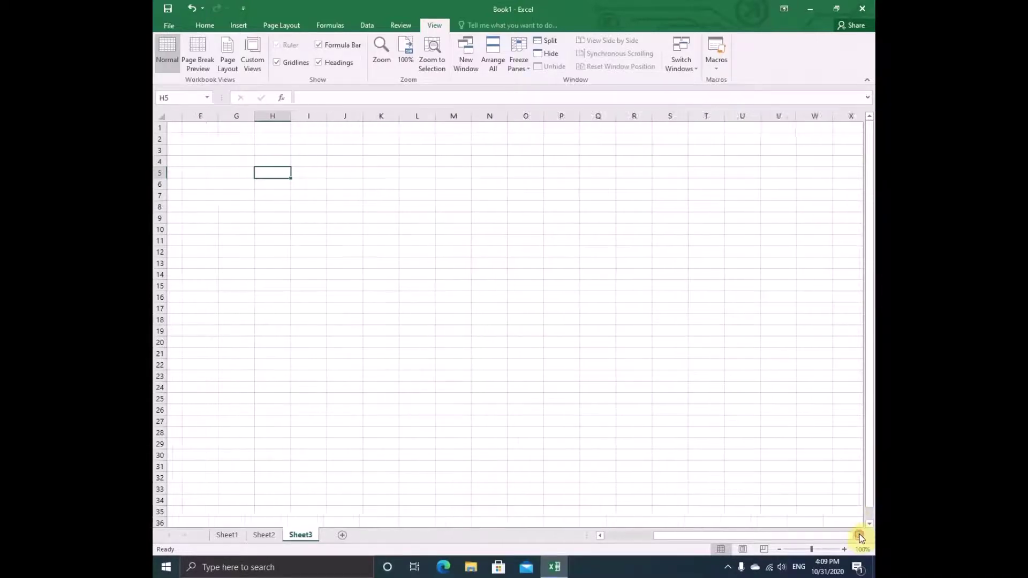
click(860, 536)
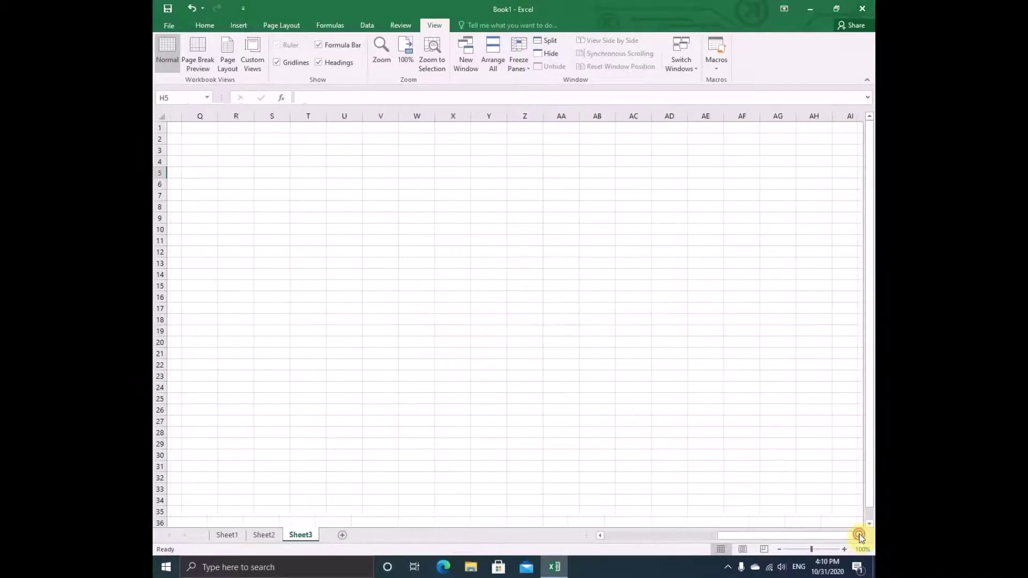
click(860, 535)
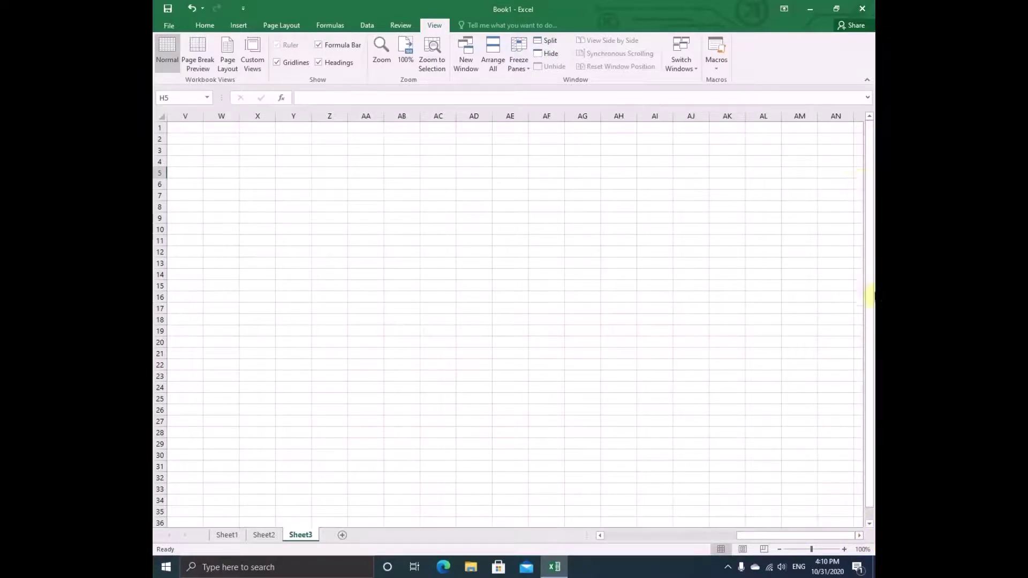
click(869, 524)
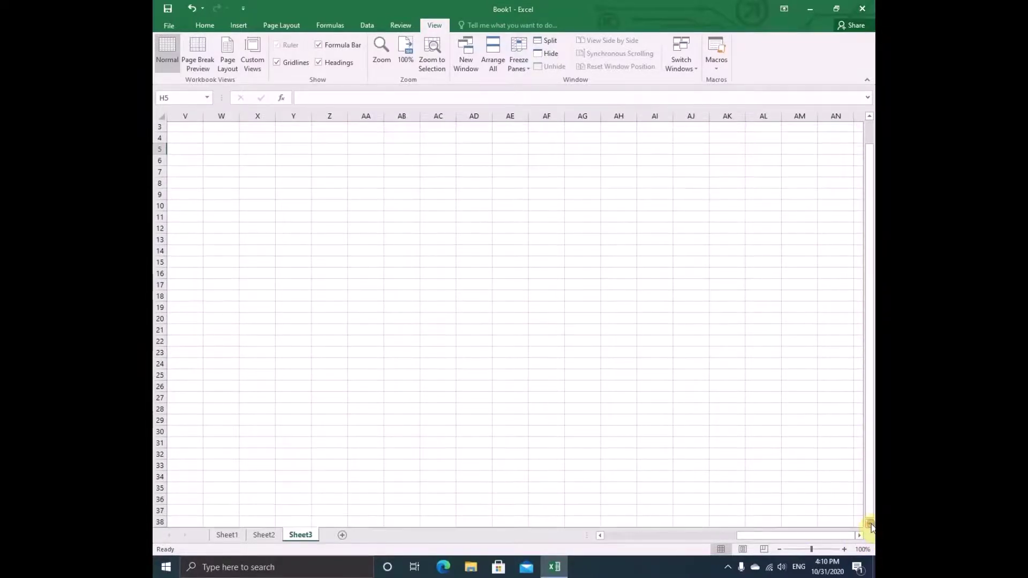
scroll(869, 524, down, 2)
scroll(870, 524, down, 3)
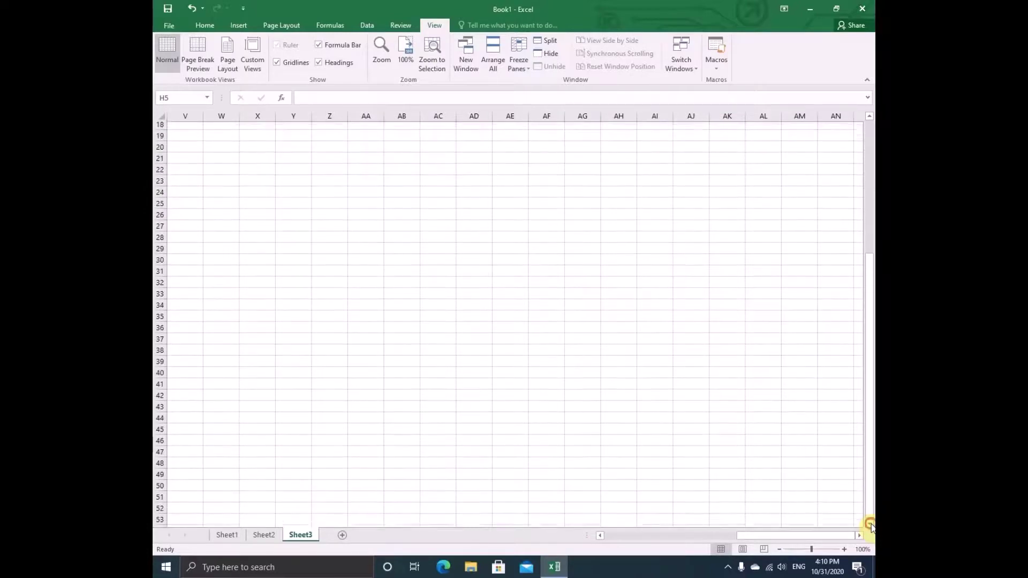
scroll(869, 525, down, 1)
scroll(871, 528, down, 3)
scroll(870, 527, down, 3)
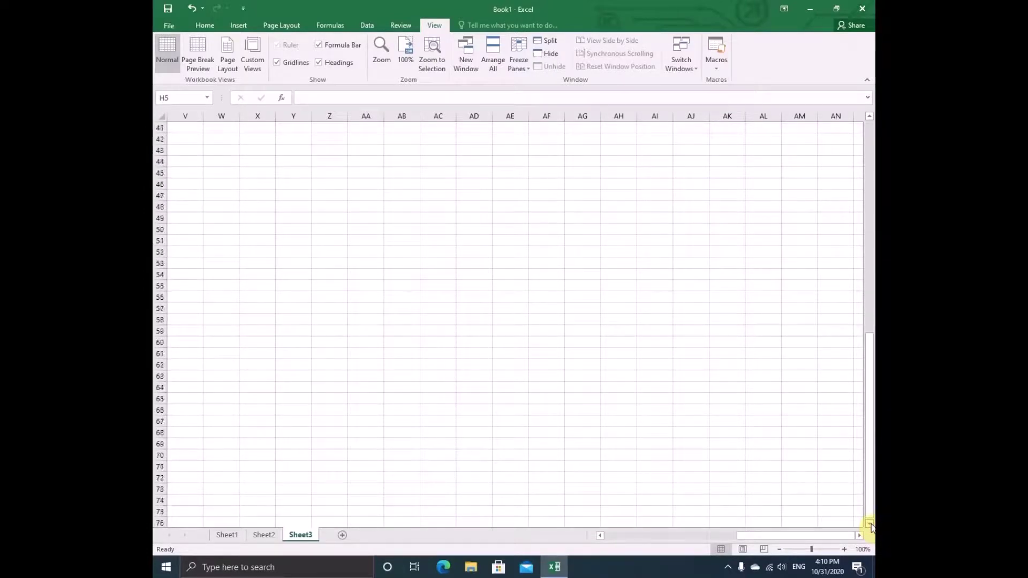
drag(871, 386, 863, 150)
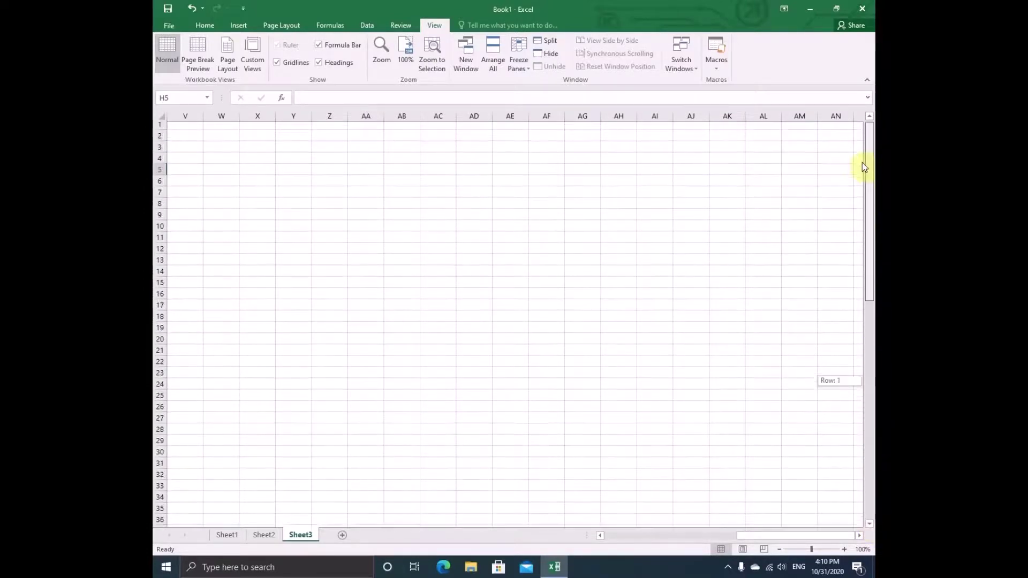
Select cells Z12 and B2 on Sheet3, then switch back to Sheet1
click(326, 256)
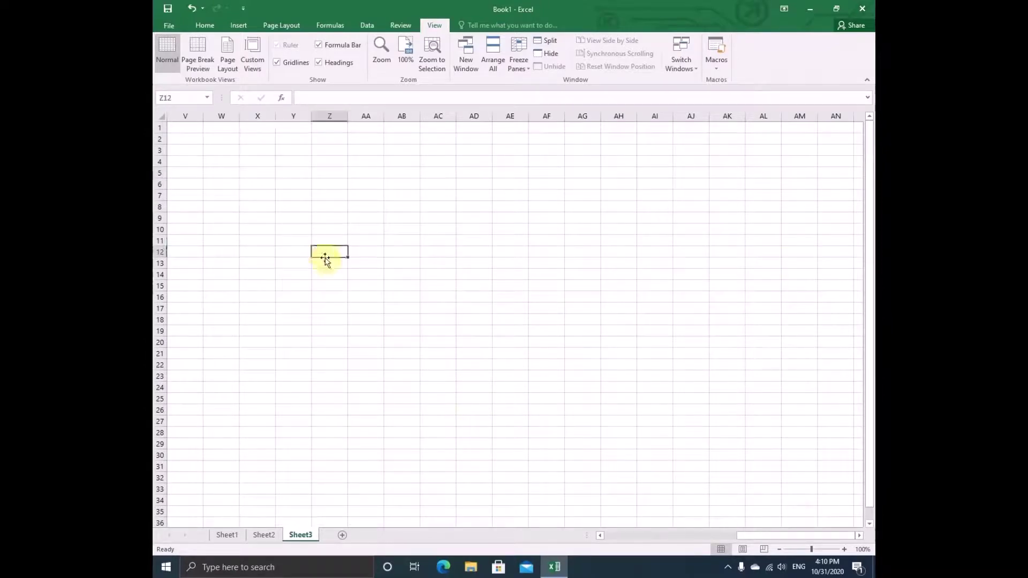
key(Left)
key(Left)
key(Left)
key(Left)
key(Left)
key(Left)
key(Left)
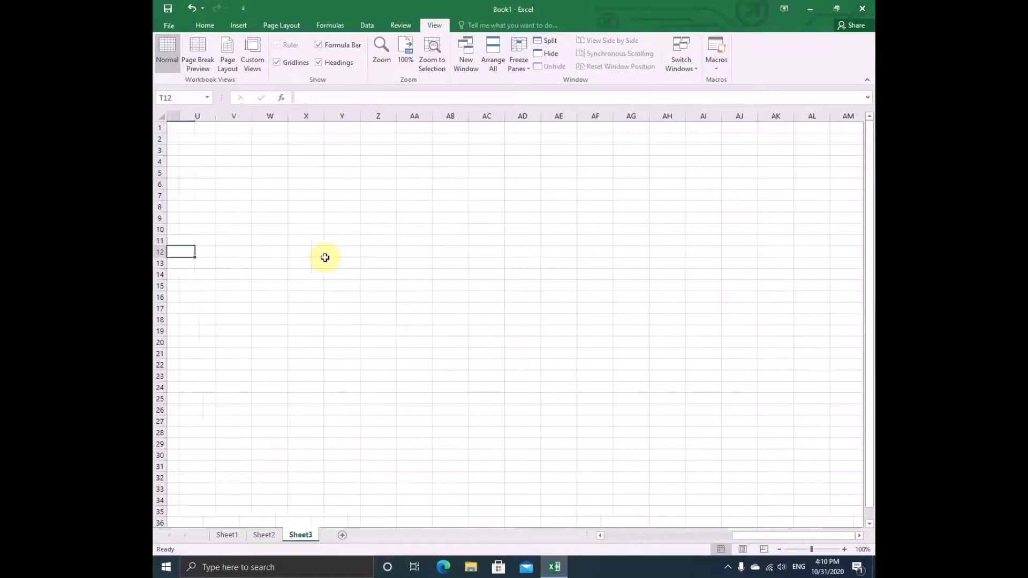
key(Left)
key(Left)
key(Left)
key(Left)
key(Left)
key(Left)
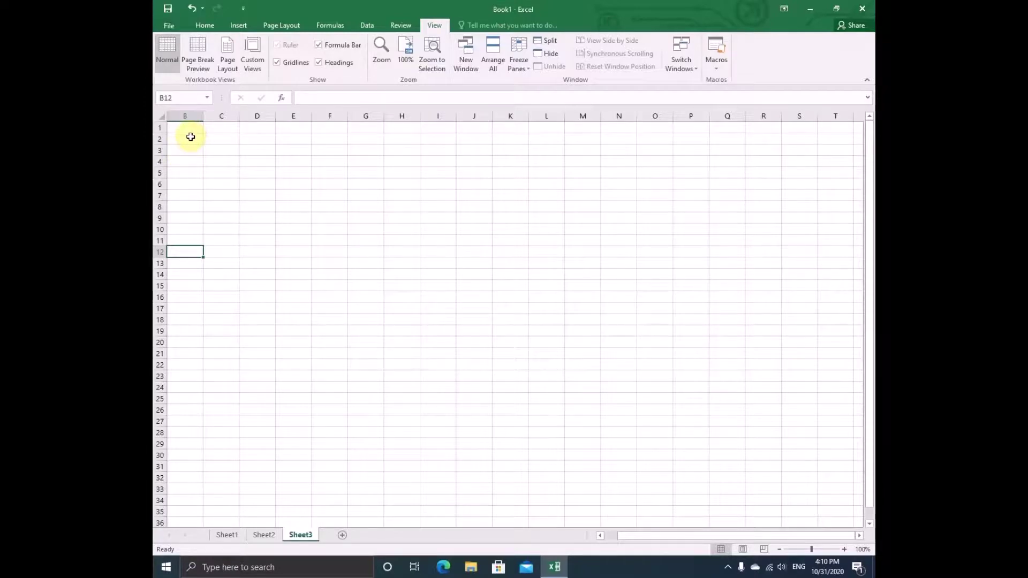
click(191, 137)
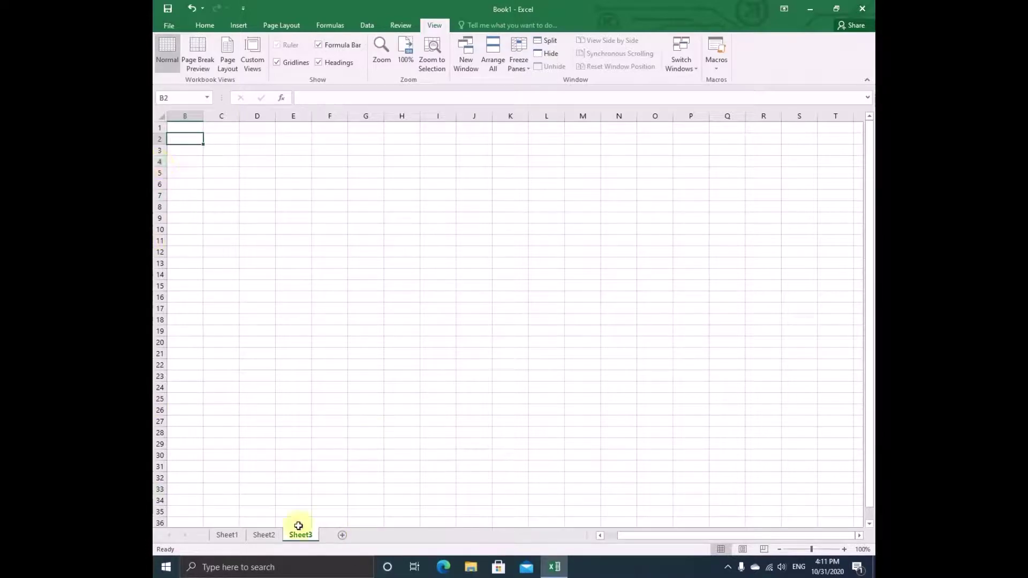
click(229, 536)
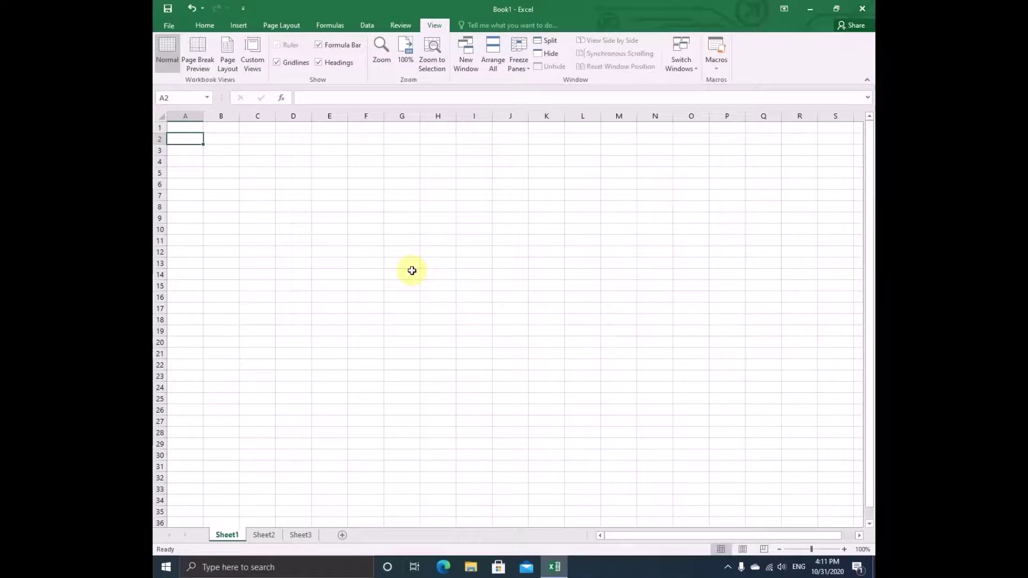
key(Down)
key(Up)
key(Up)
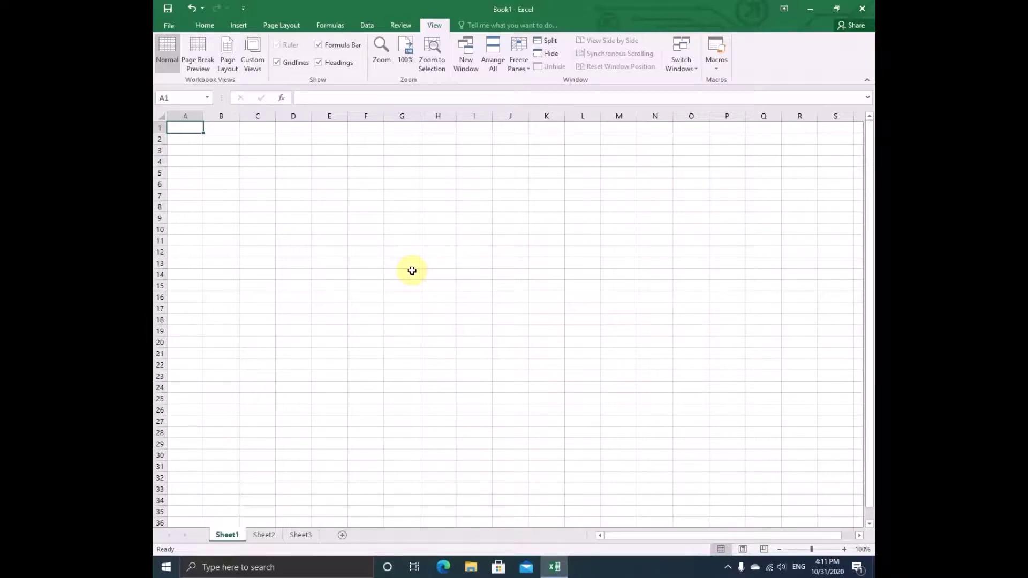
Enter the serial numbers 1 through 7 in cells A1:A7
text(1)
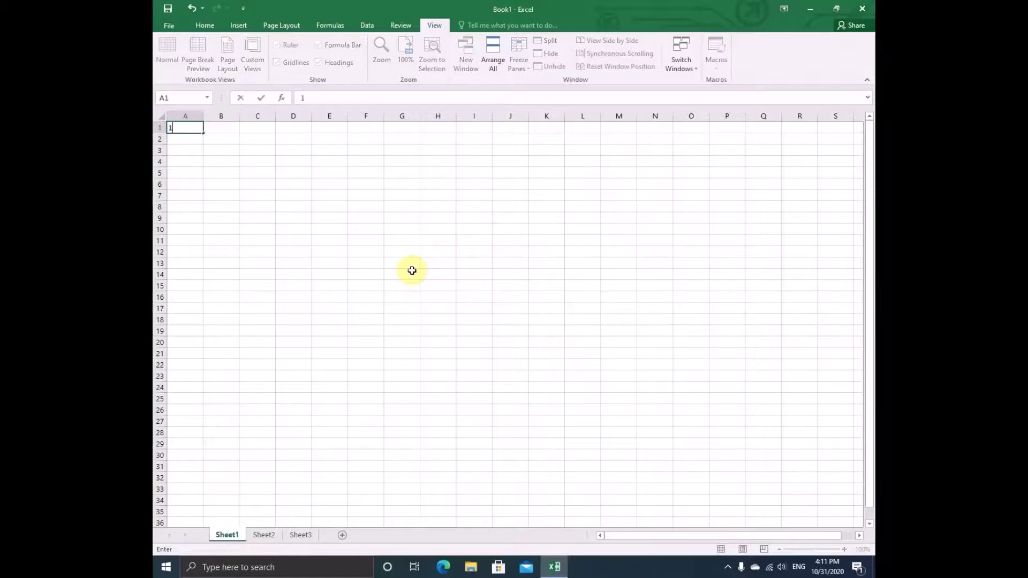
key(Return)
text(2 3 )
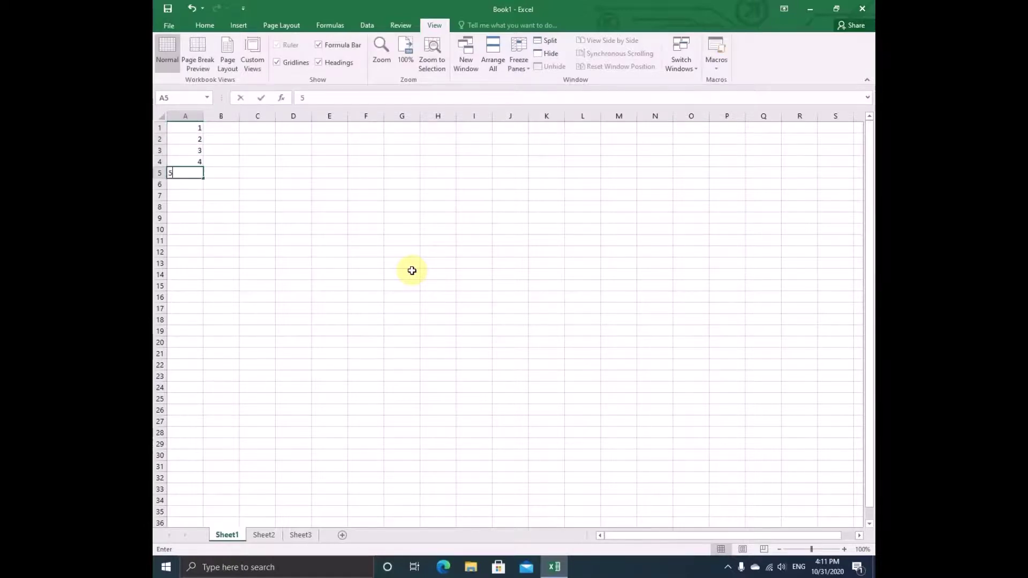
text(4 5 6 7)
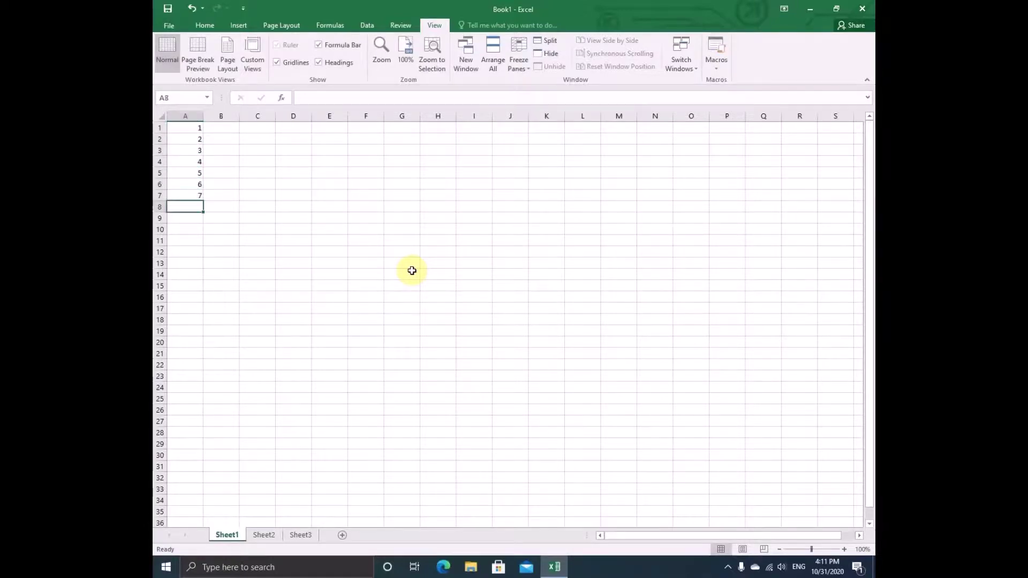
key(Return)
key(Up)
key(Up)
key(Up)
key(Up)
key(Up)
key(Up)
key(Right)
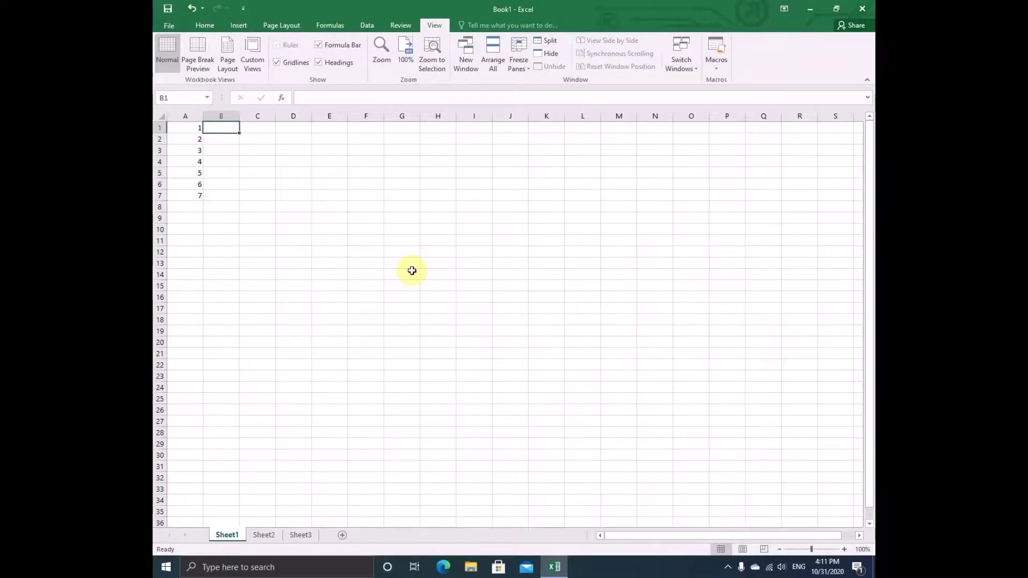
Type the four friends' names into cells B1 to B4
text(Rehan)
key(Return)
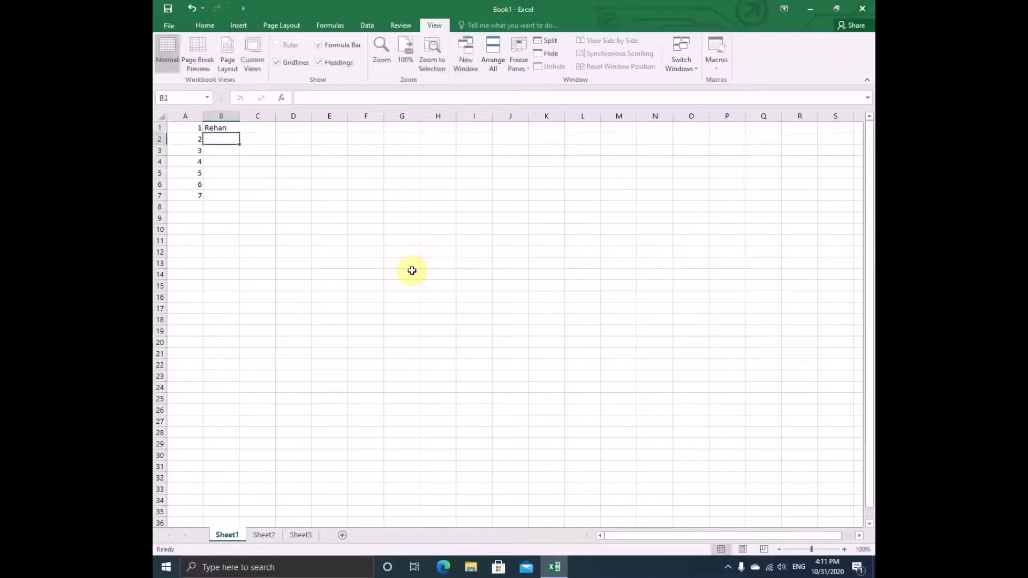
text(A)
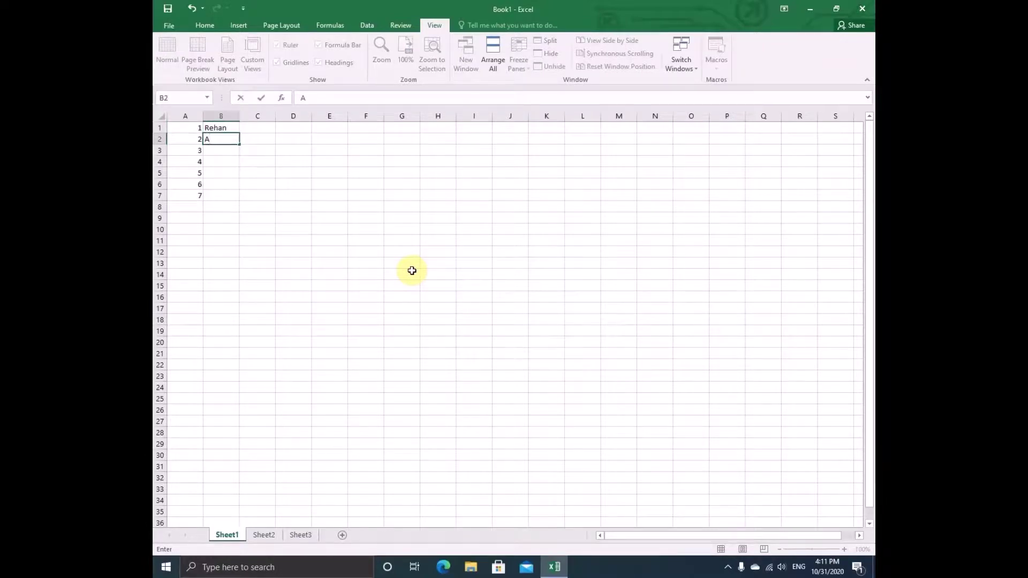
text(tif)
key(Return)
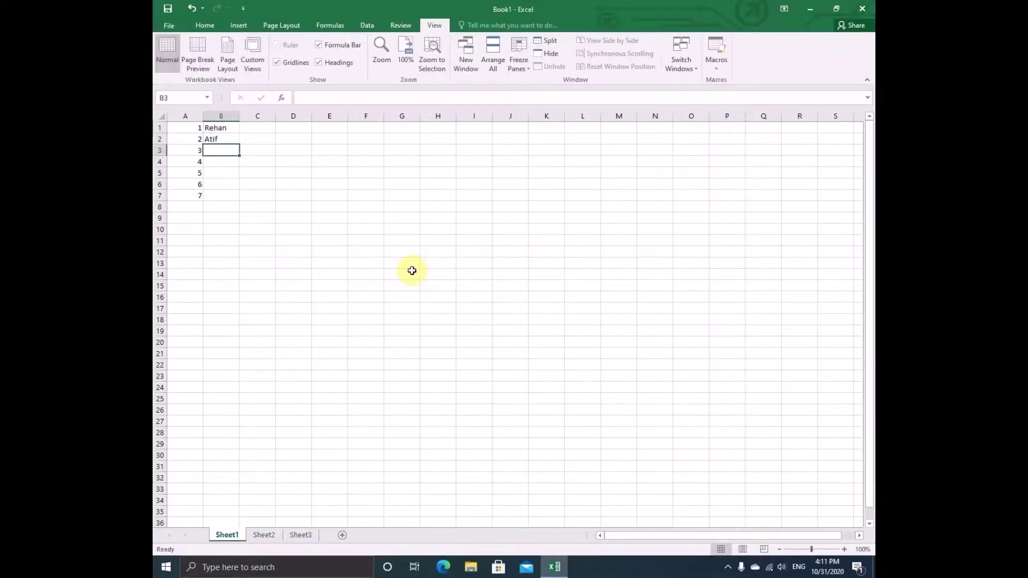
text(Asif)
key(Return)
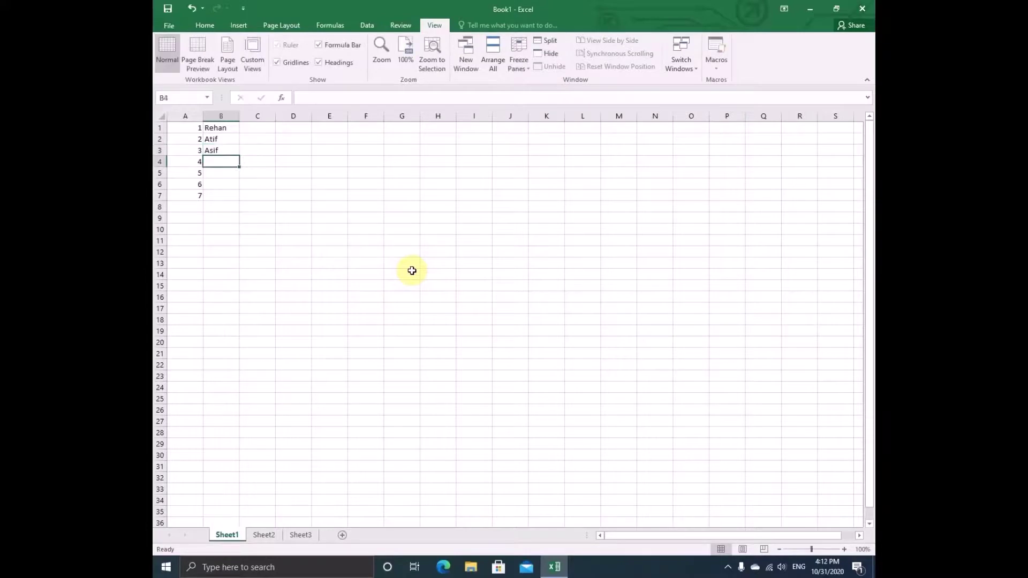
text(Wasay)
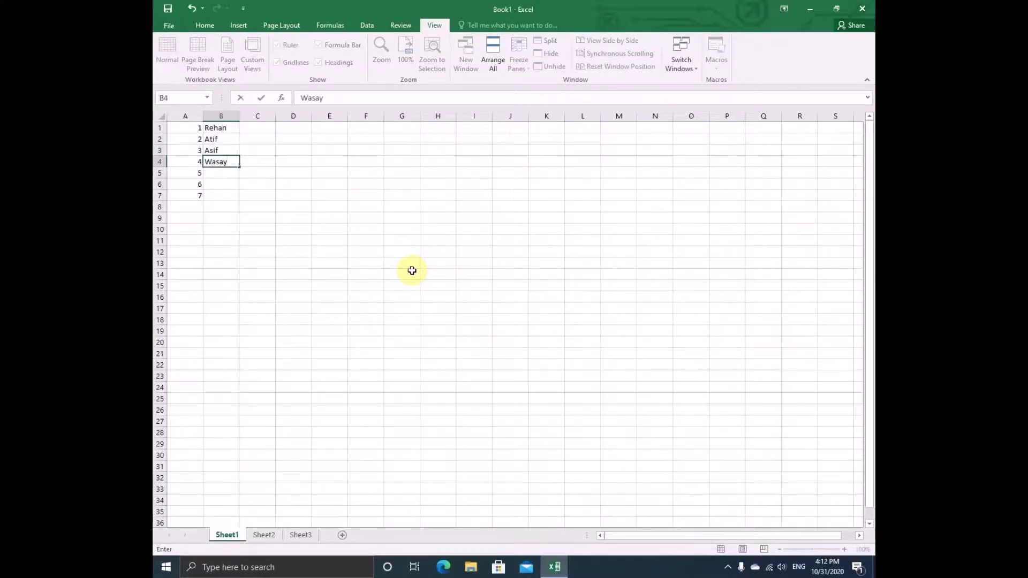
key(Return)
key(Up)
key(Up)
key(Up)
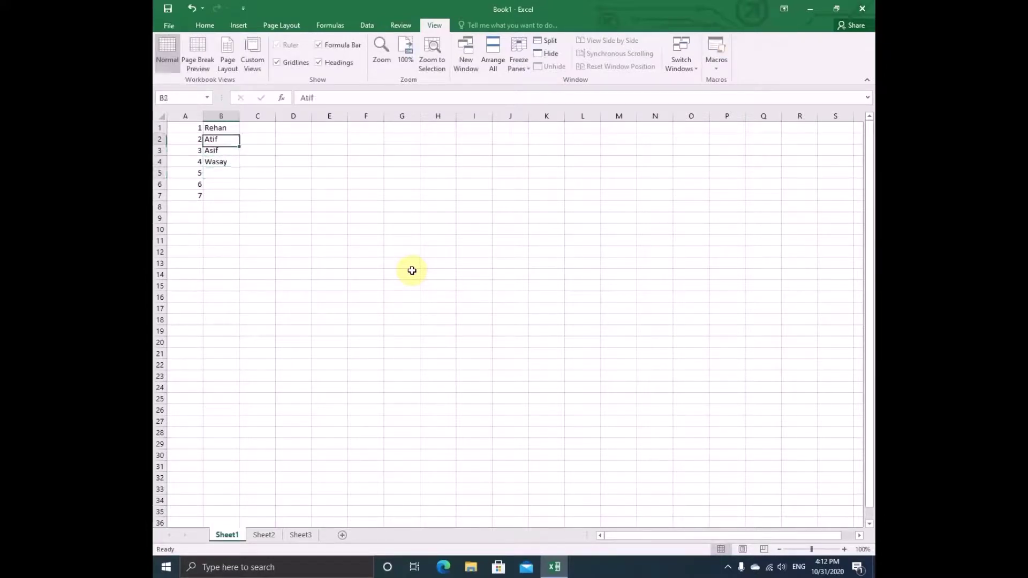
key(Up)
key(Right)
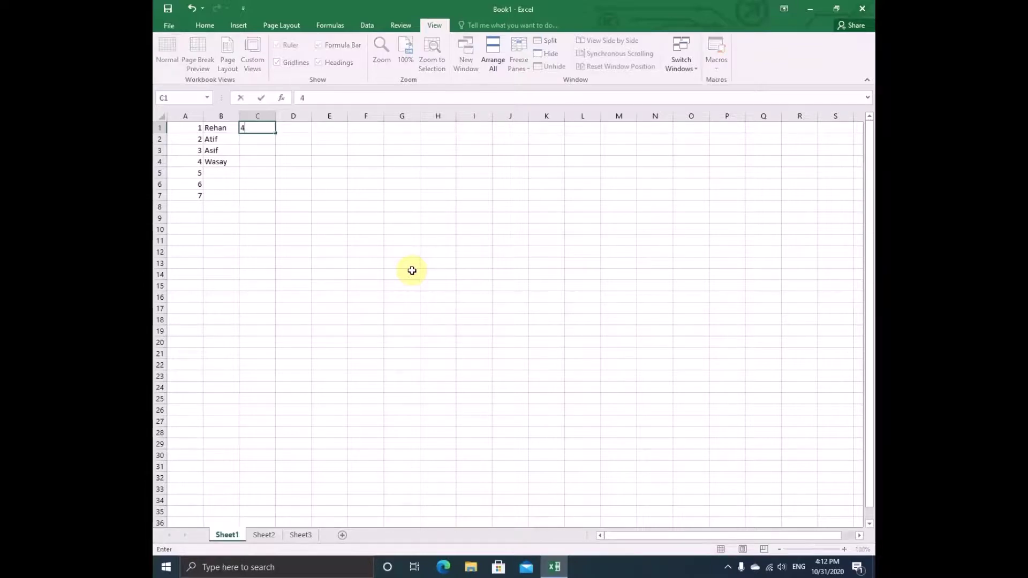
Enter the first friend's address in cell C1
text(R-)
text(11 ,)
text( sector)
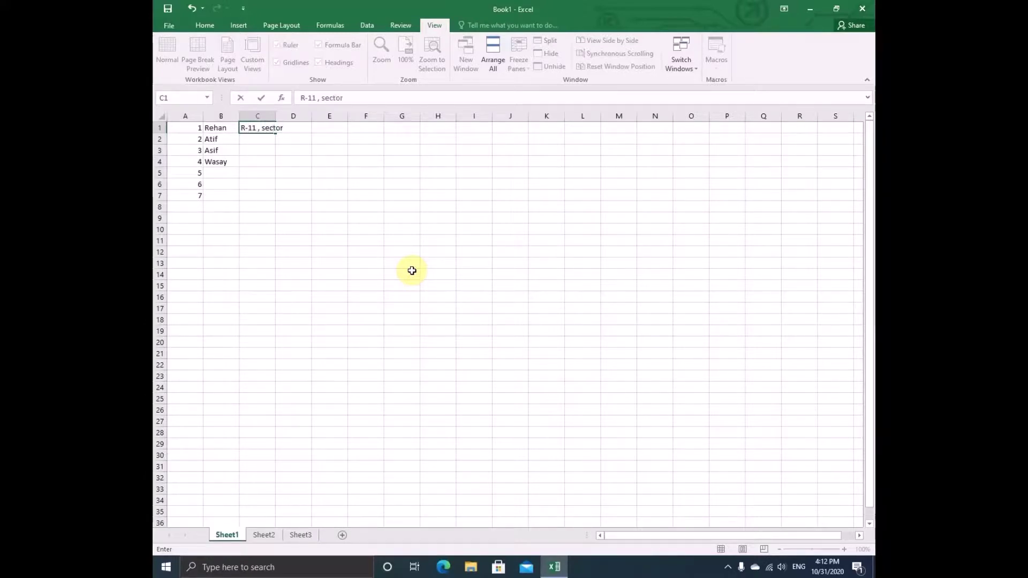
key(ctrl+Return)
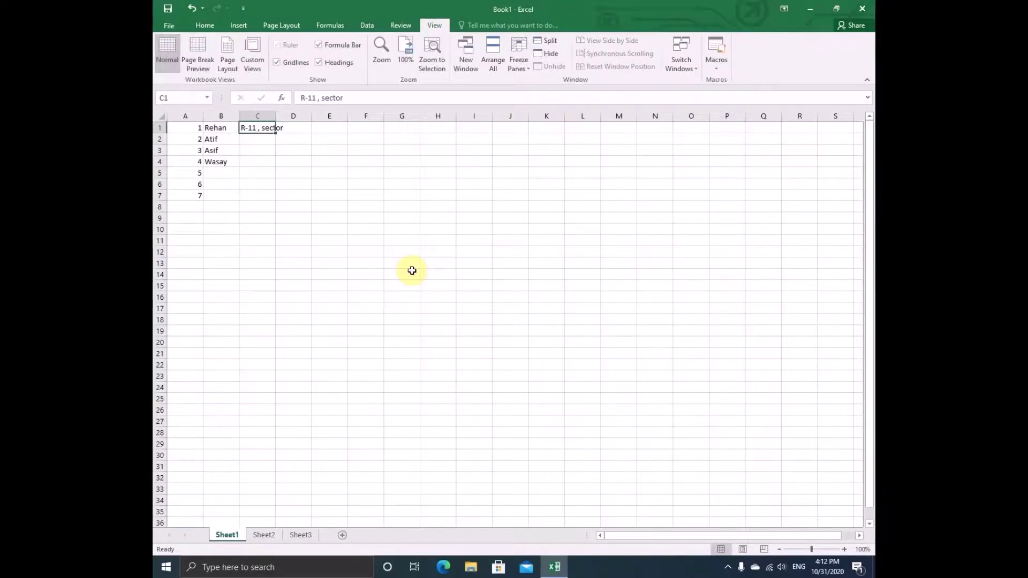
key(Return)
key(Up)
Copy the C1 address and paste it into cells C2 to C4
key(Down)
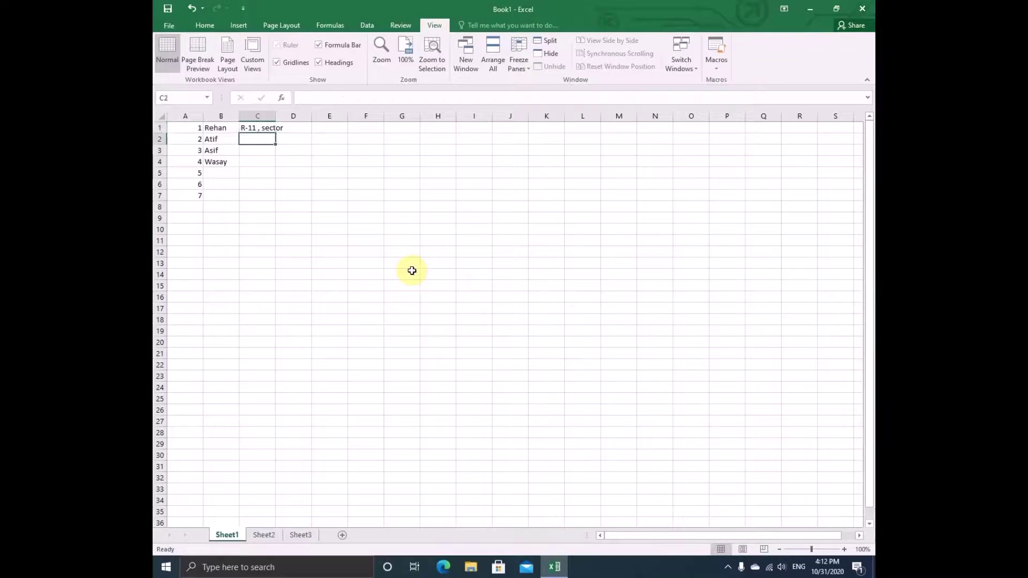
key(Down)
key(Down)
key(Up)
key(Up)
key(Up)
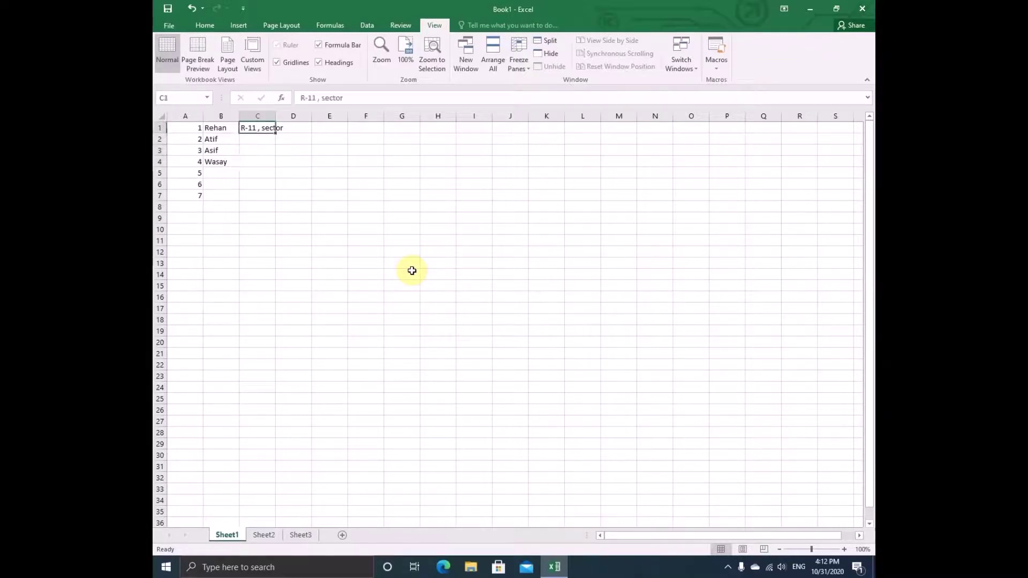
key(ctrl+c)
key(Down)
key(shift+Down)
key(shift+Down)
key(ctrl+v)
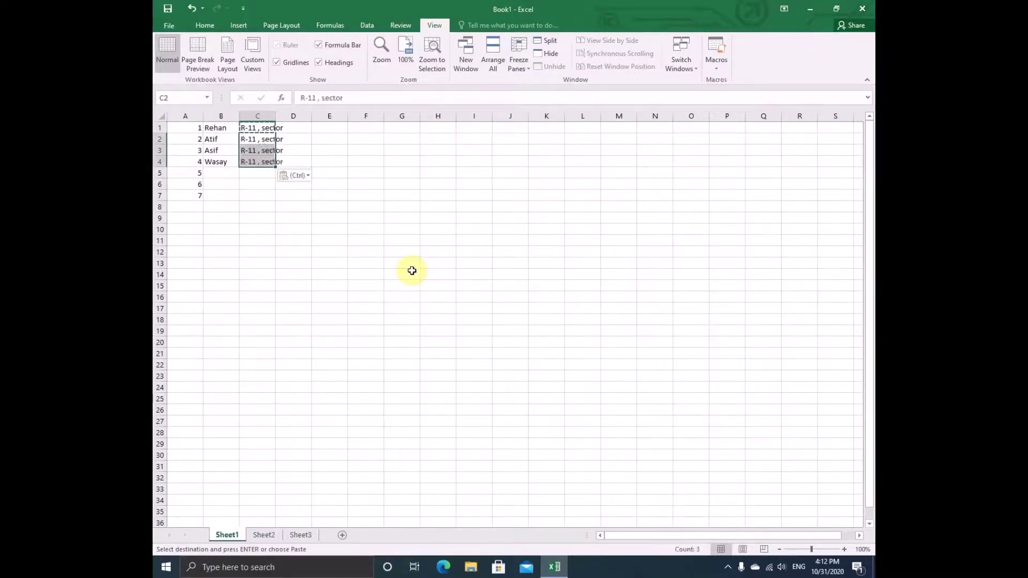
key(shift+Up)
key(shift+Up)
key(shift+Up)
key(shift+Down)
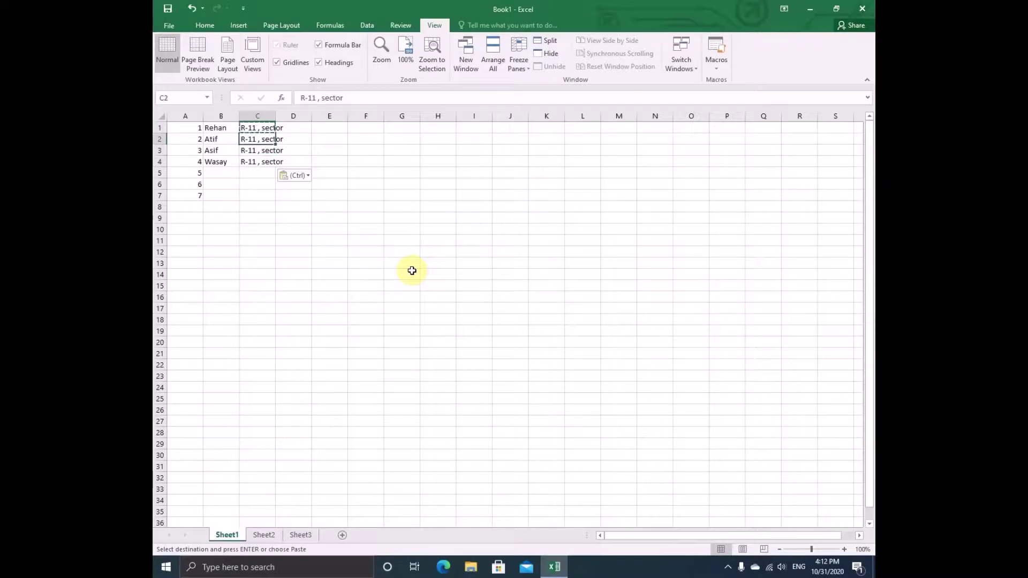
Edit the house number digit in C2, C3 and C4 to 2, 3 and 4
key(F2)
key(Left)
key(Left)
key(Left)
key(Left)
key(Left)
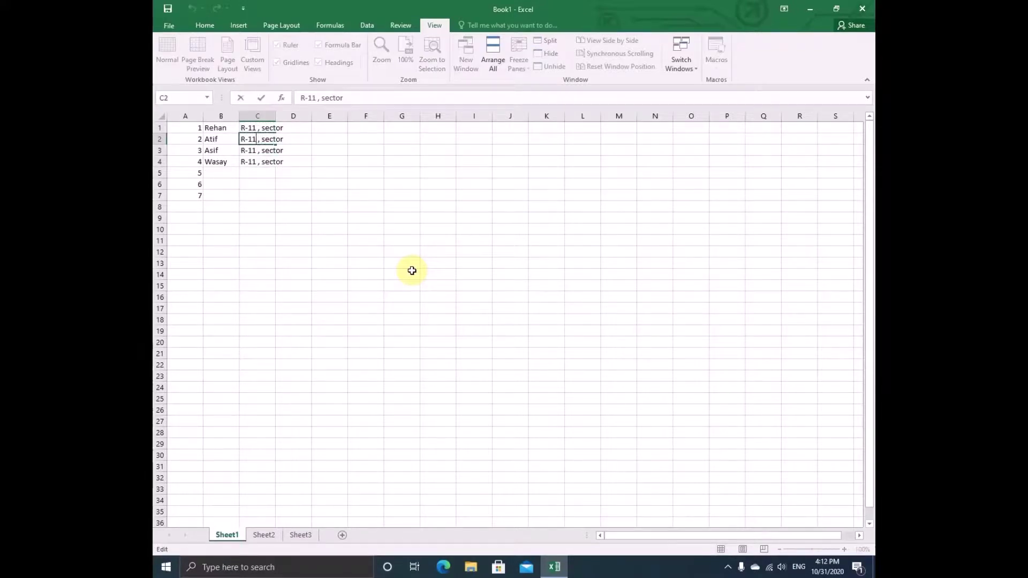
key(Left)
key(Left)
key(Left)
key(BackSpace)
text(2)
key(Return)
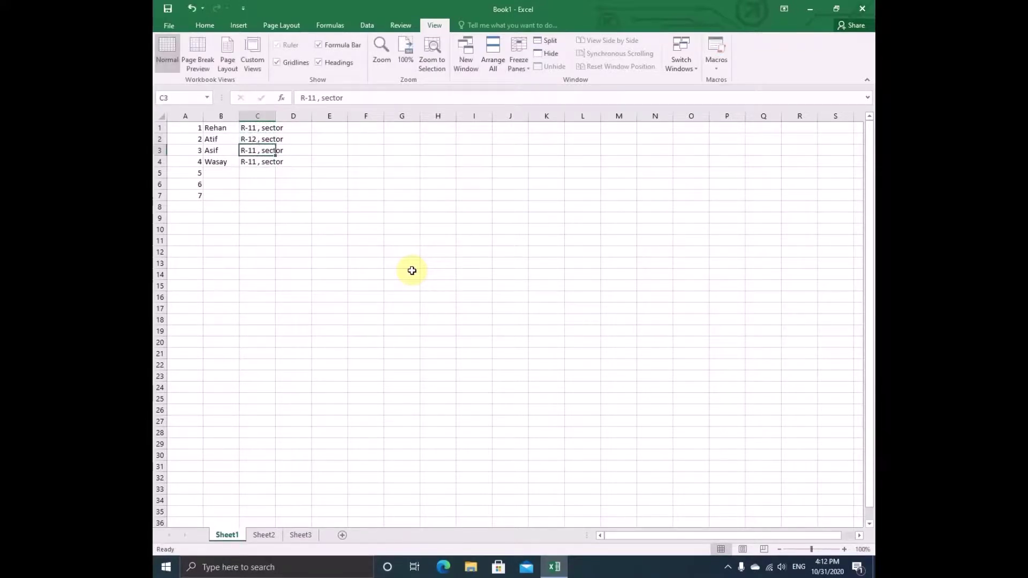
key(F2)
key(Left)
key(Left)
key(Left)
key(Left)
key(Left)
key(Left)
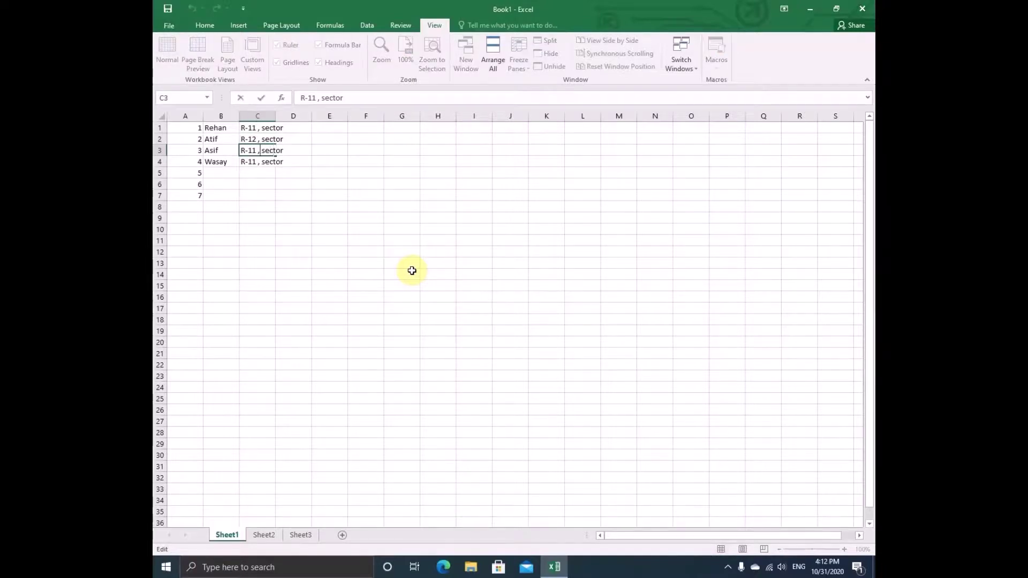
key(Left)
key(Left)
key(Left)
key(BackSpace)
text(3)
key(Return)
key(F2)
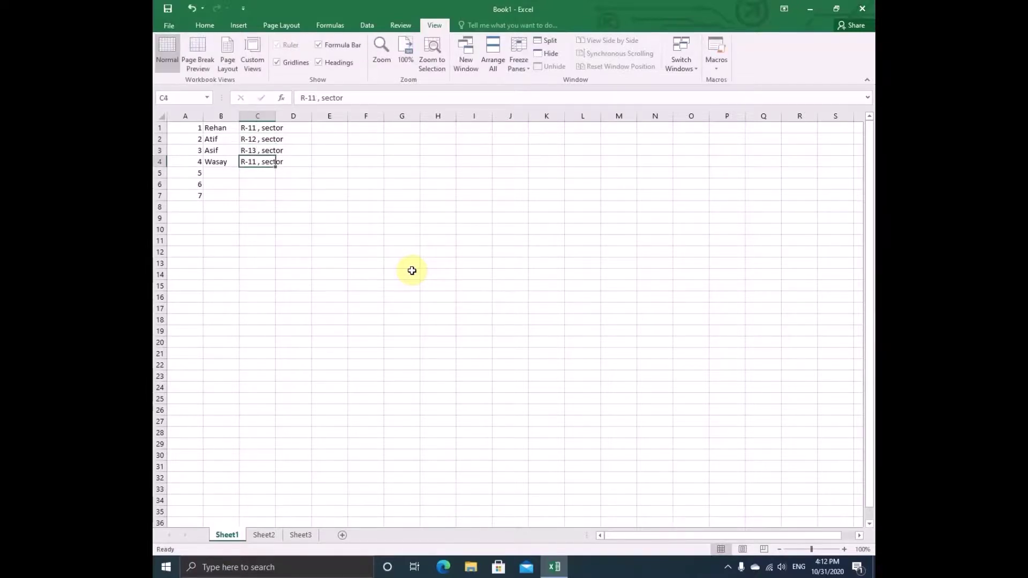
key(Left)
key(Left)
key(Left)
key(Left)
key(Left)
key(Left)
key(Left)
key(Left)
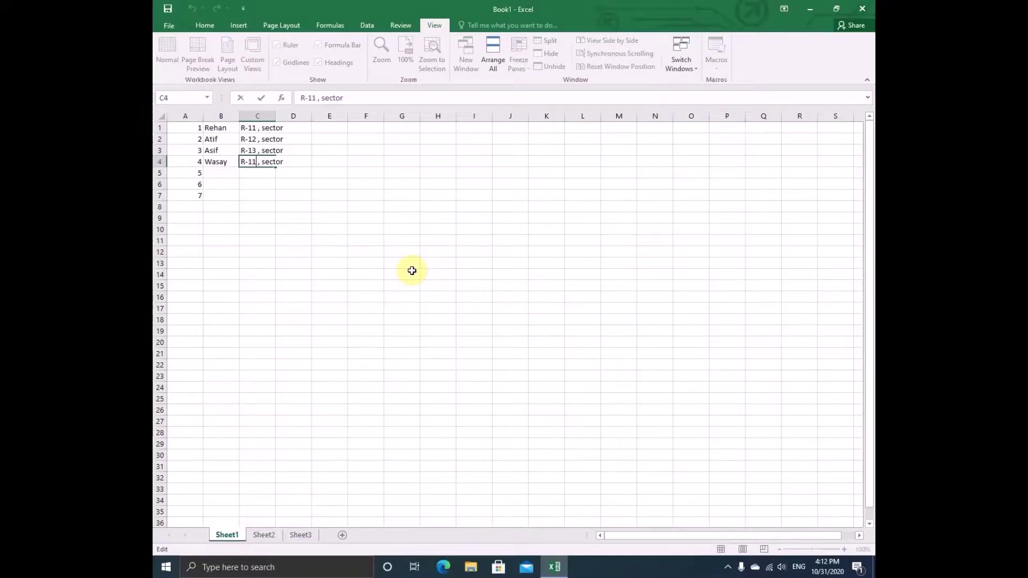
key(BackSpace)
text(4)
key(Return)
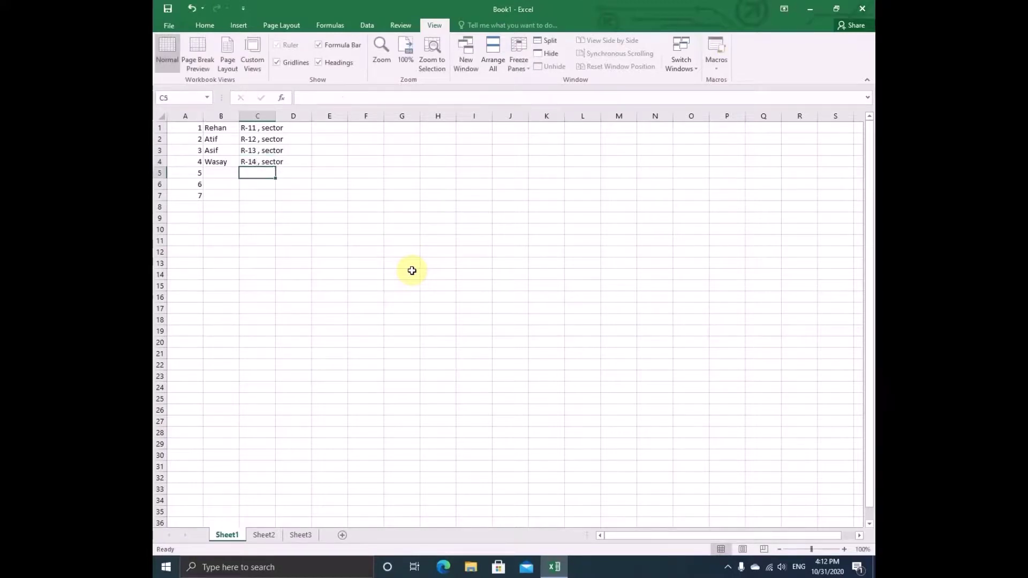
key(Up)
key(Up)
key(Up)
key(Up)
Enter the first friend's mobile number in cell D1
key(Right)
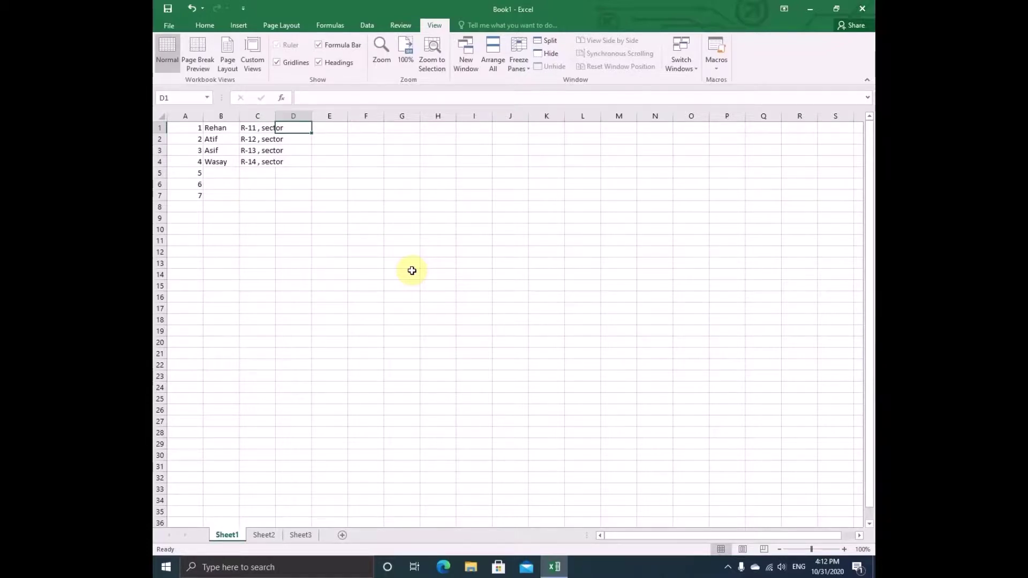
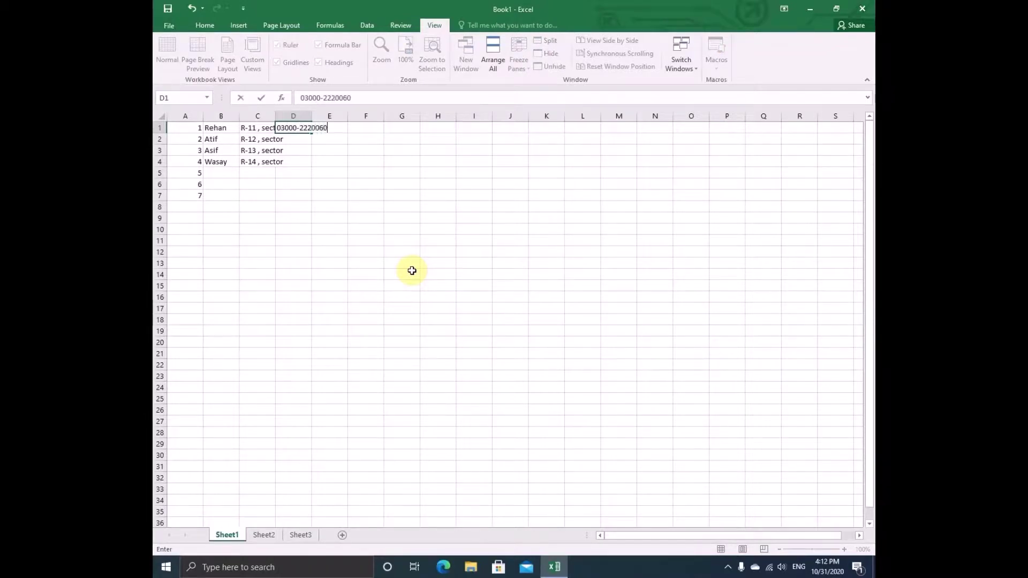
key(ctrl+Return)
Step across row 1 with the arrow keys to review its entries
key(Tab)
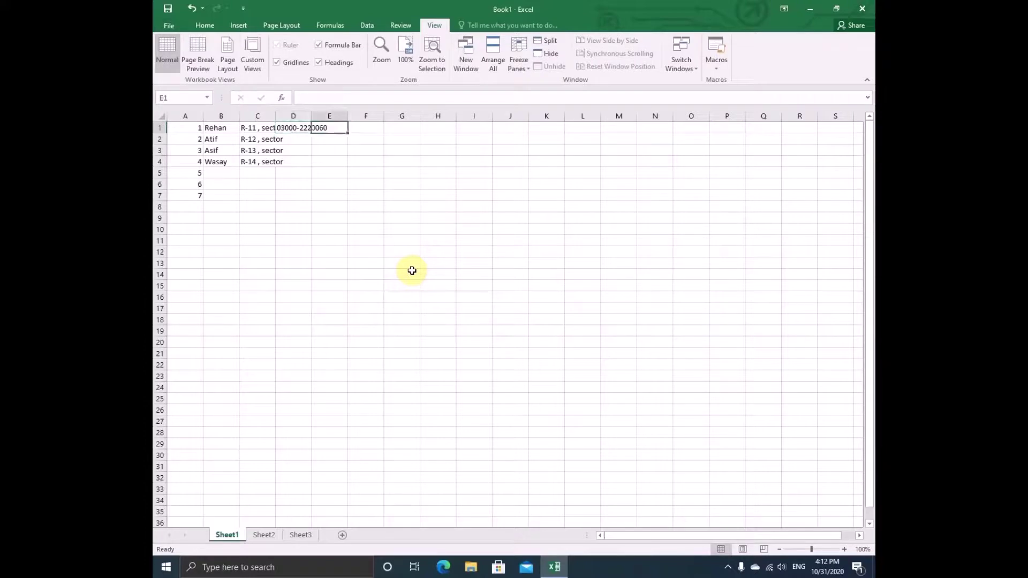
key(Left)
key(Left)
key(Left)
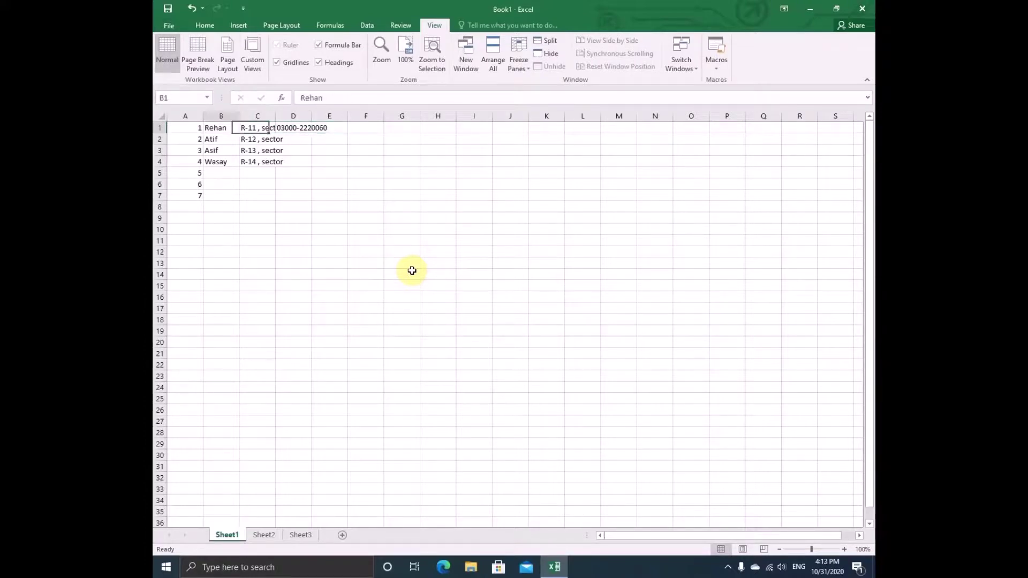
key(Left)
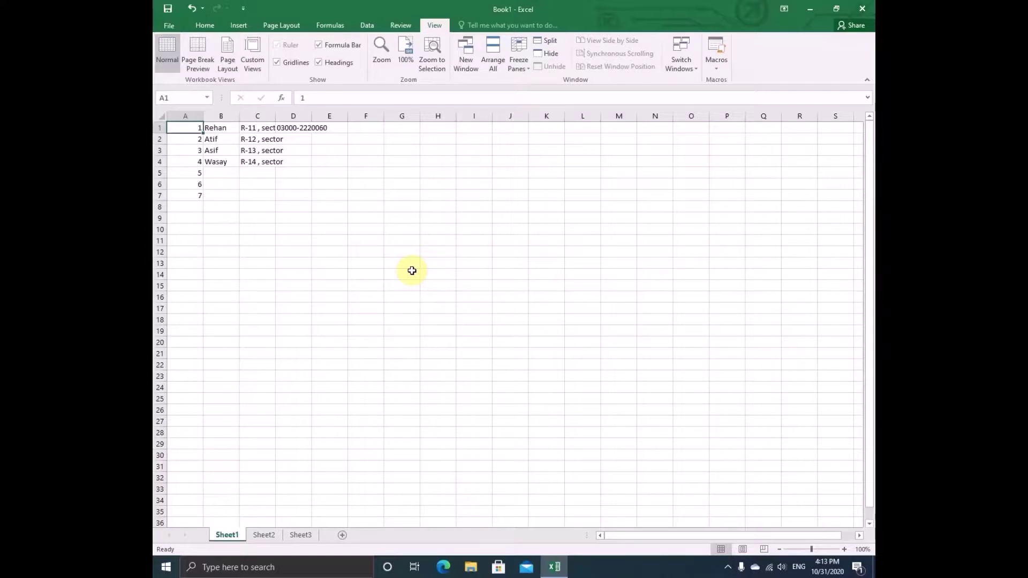
key(Right)
key(Right)
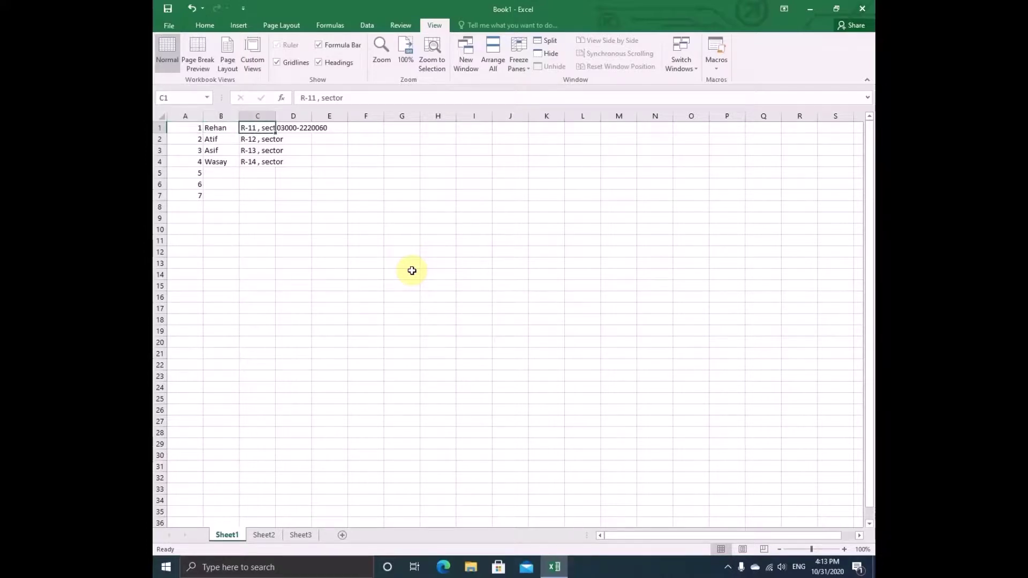
key(Right)
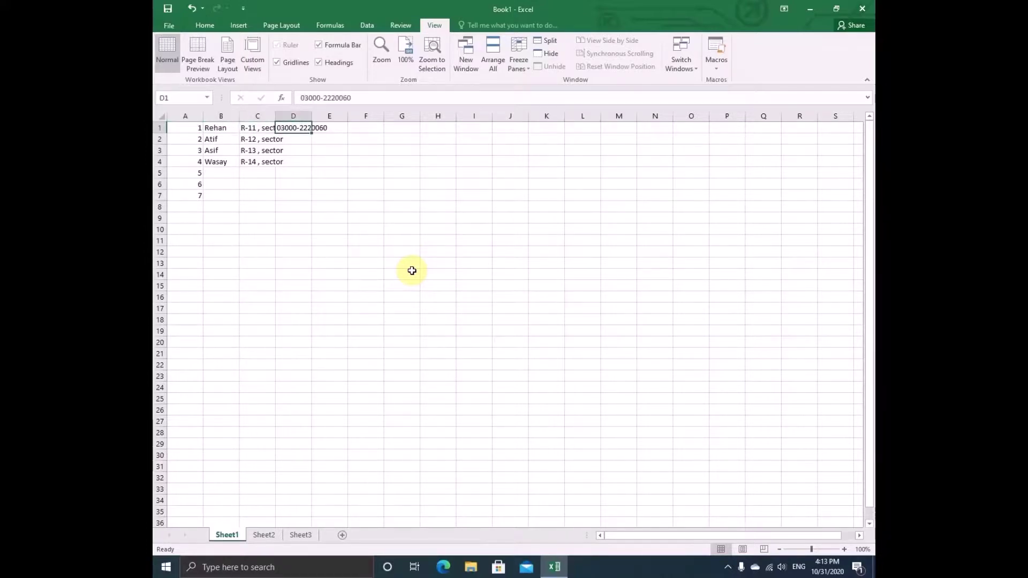
key(Right)
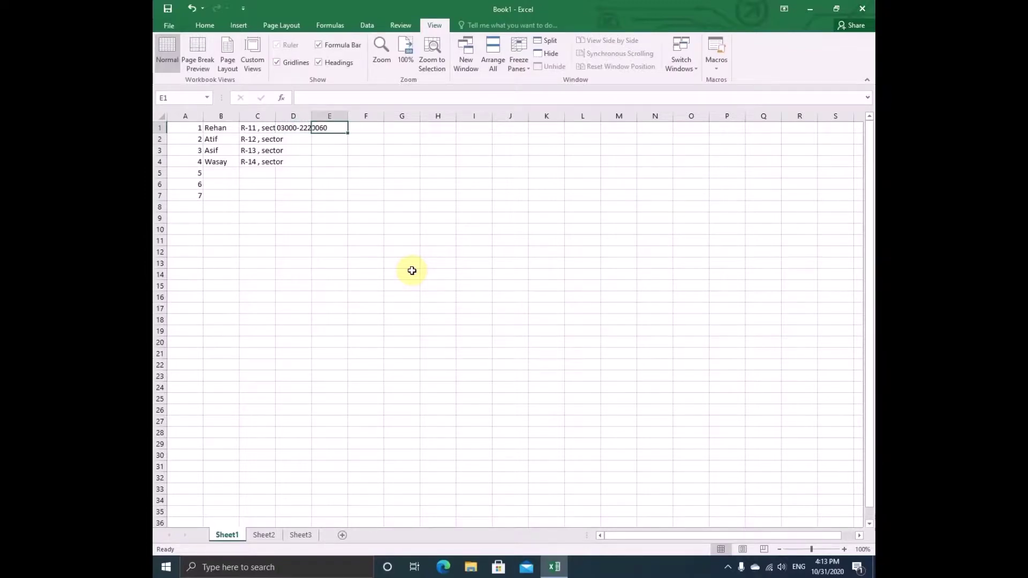
key(Left)
key(Left)
key(Left)
key(Left)
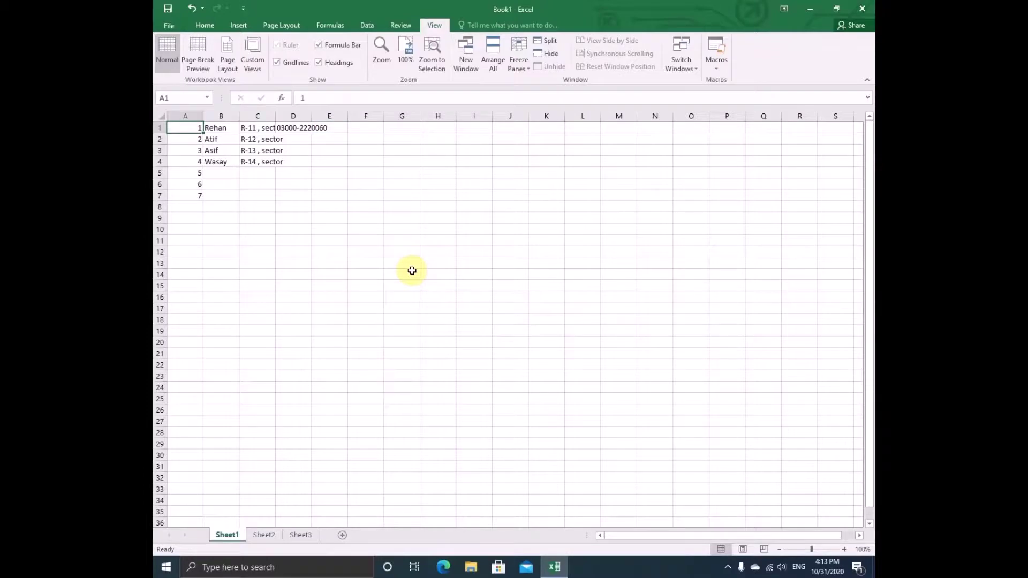
key(Right)
key(Right)
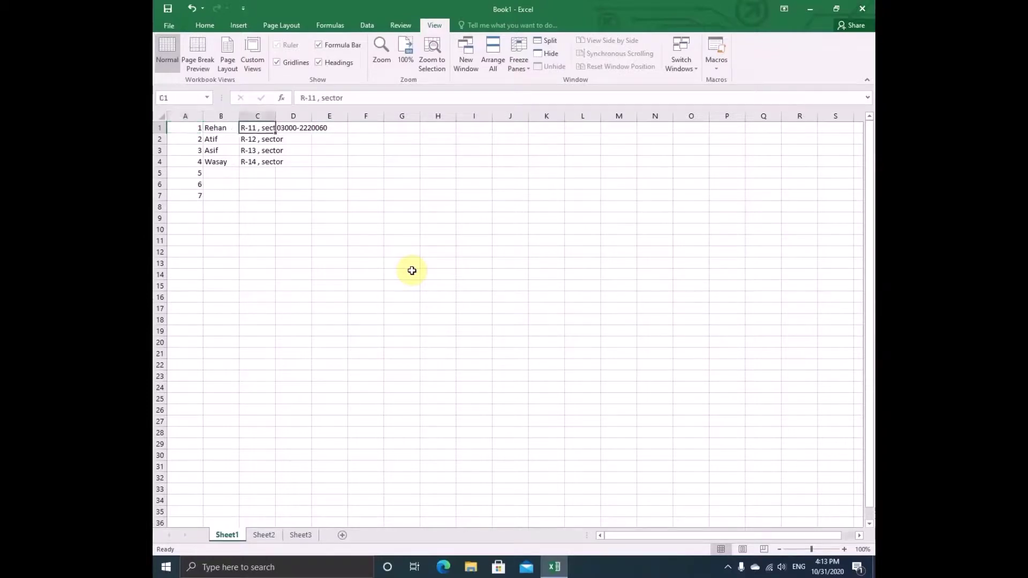
key(Left)
key(Left)
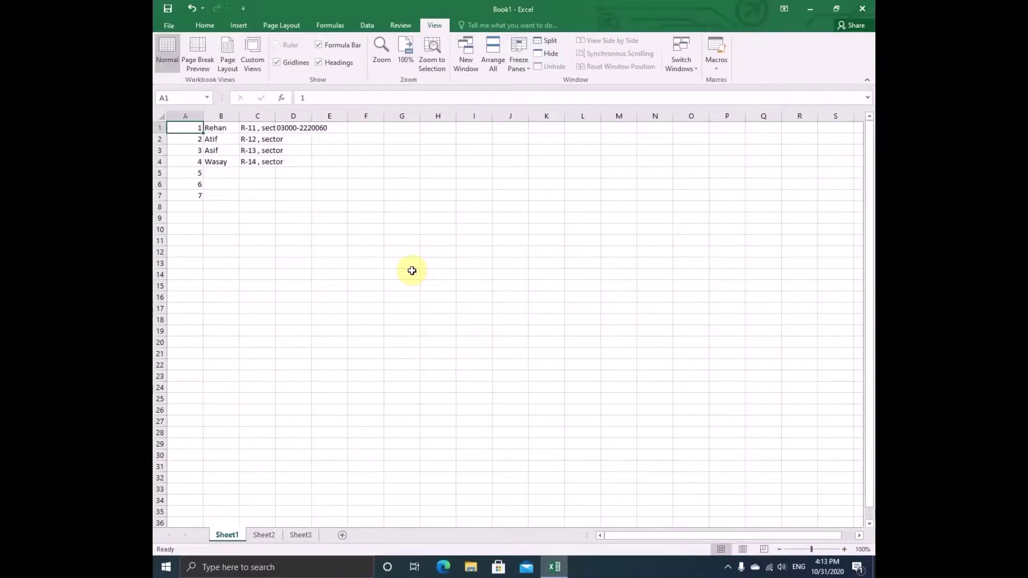
Clear the unused numbers 5, 6 and 7 from cells A5:A7
key(Down)
key(Down)
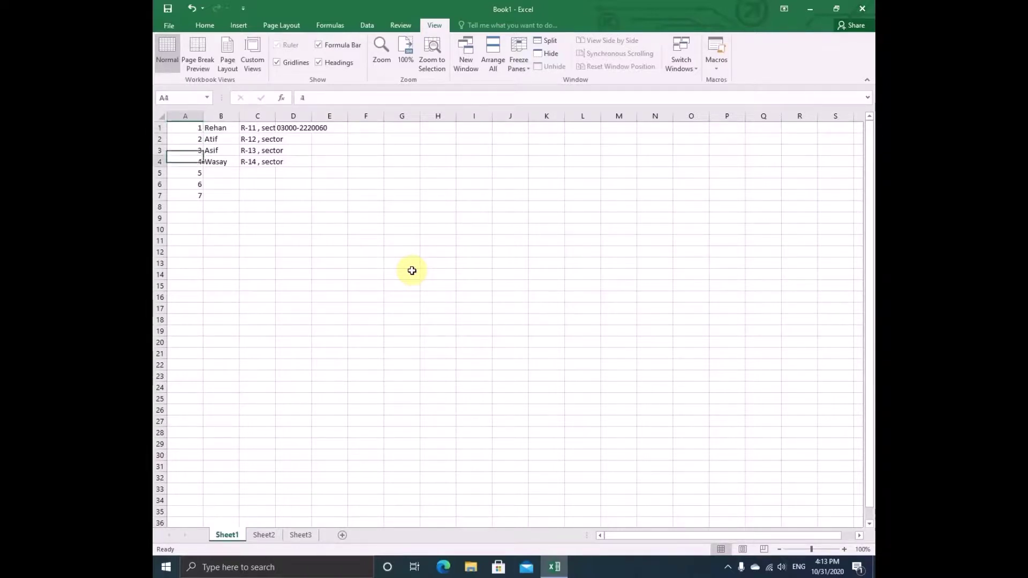
key(Down)
key(Down)
key(Down)
key(Up)
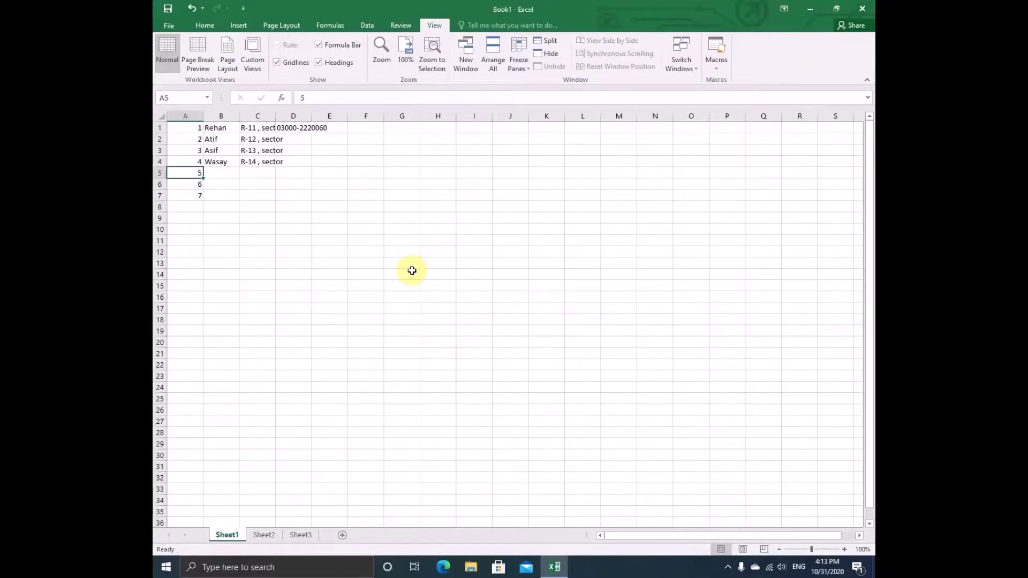
key(shift+Down)
key(shift+Down)
key(shift+Down)
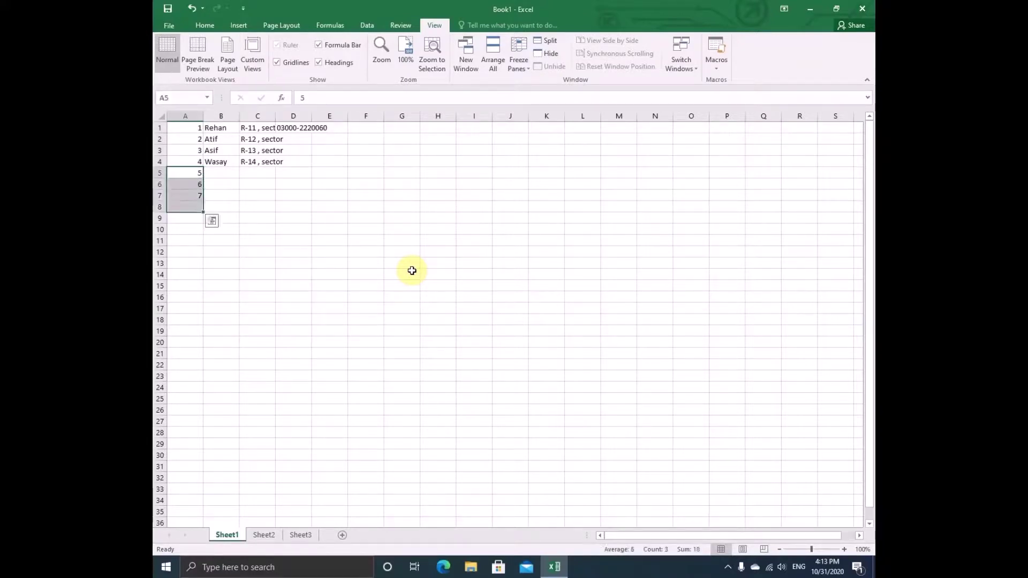
key(Delete)
Widen column C for the addresses and auto-fit column D to the mobile numbers
key(Up)
key(Up)
key(Up)
key(Up)
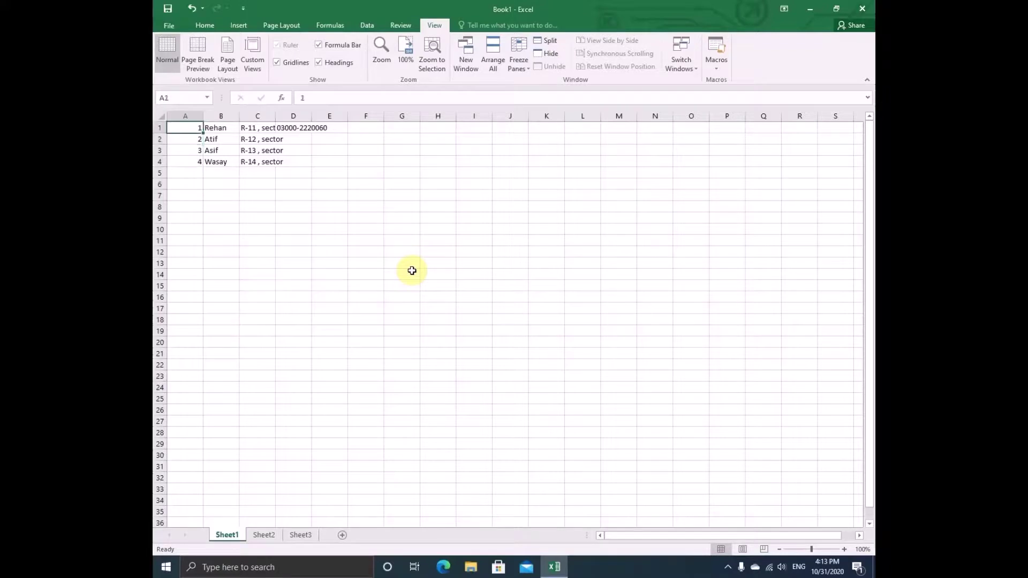
key(Right)
key(Right)
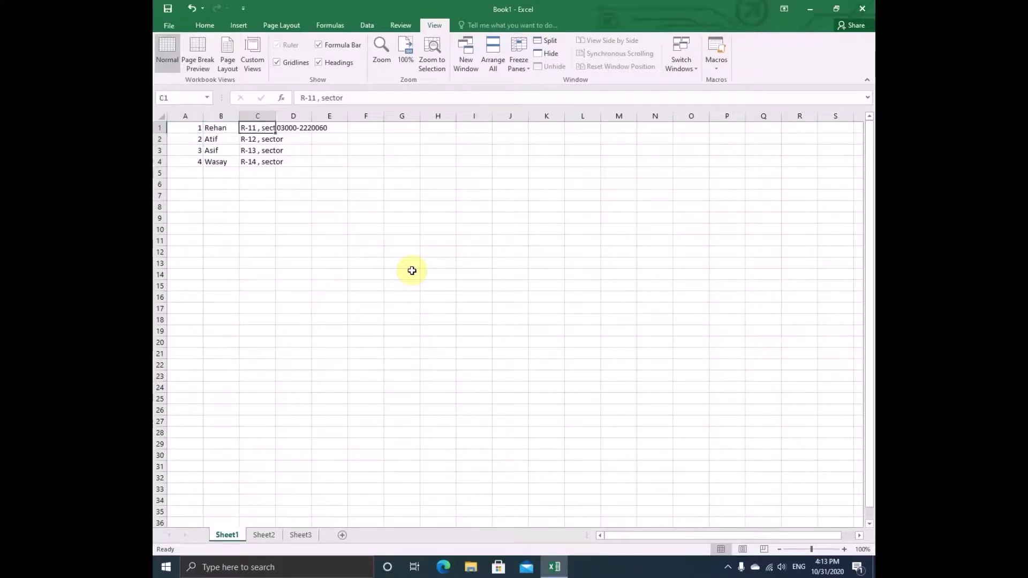
drag(275, 116, 286, 116)
click(273, 184)
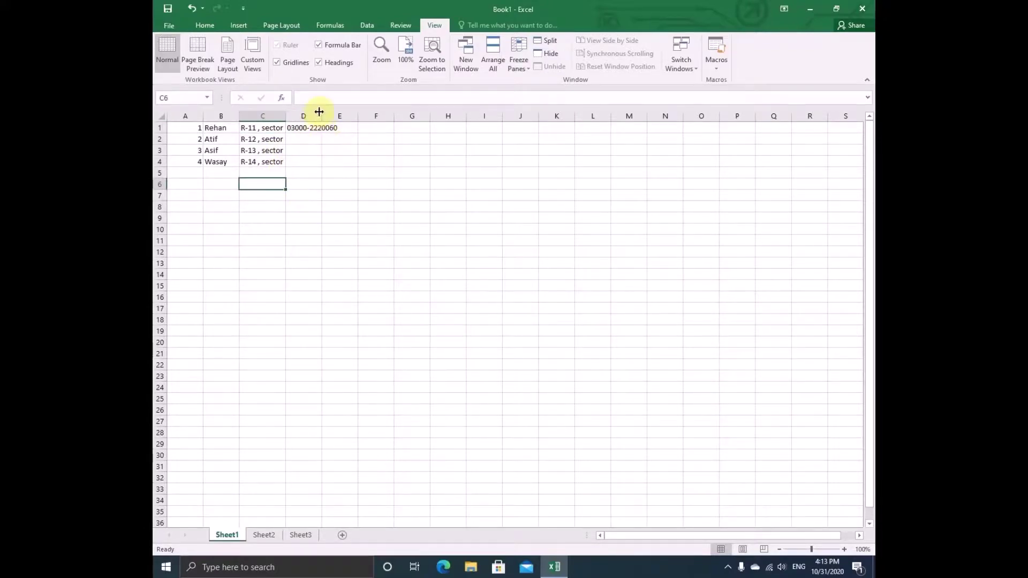
double_click(320, 111)
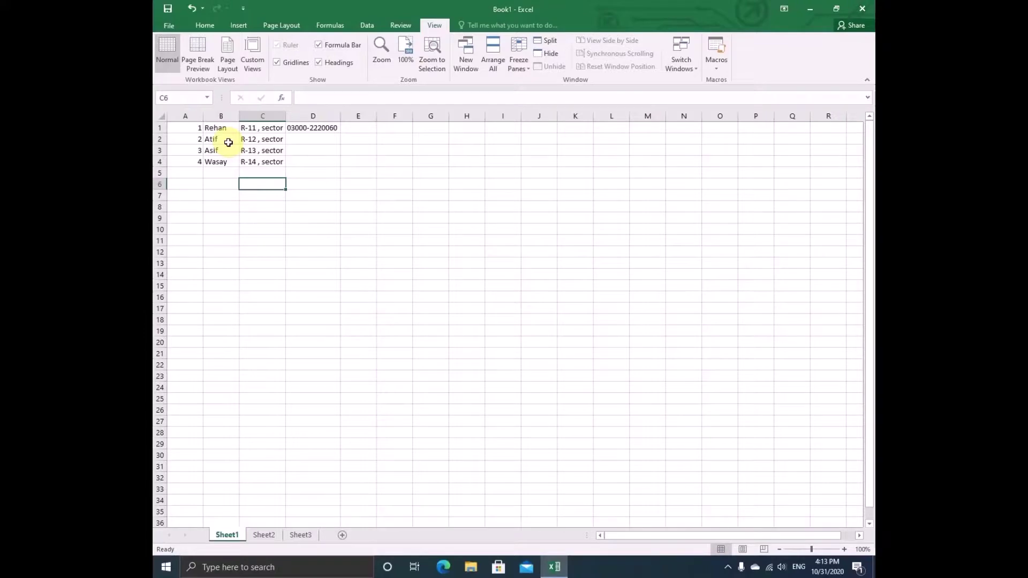
Insert a blank row above the friend list at row 1
click(159, 128)
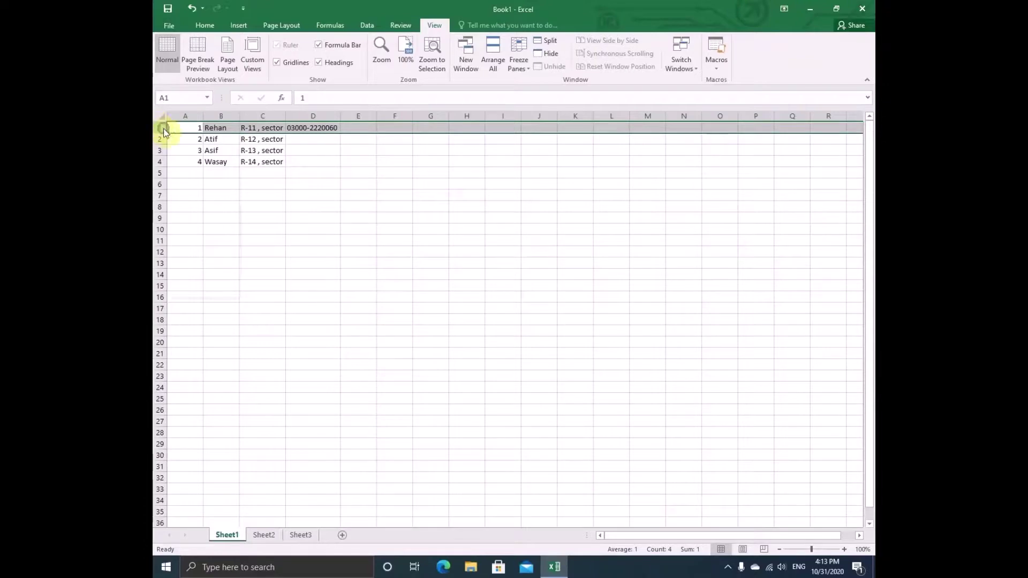
right_click(160, 129)
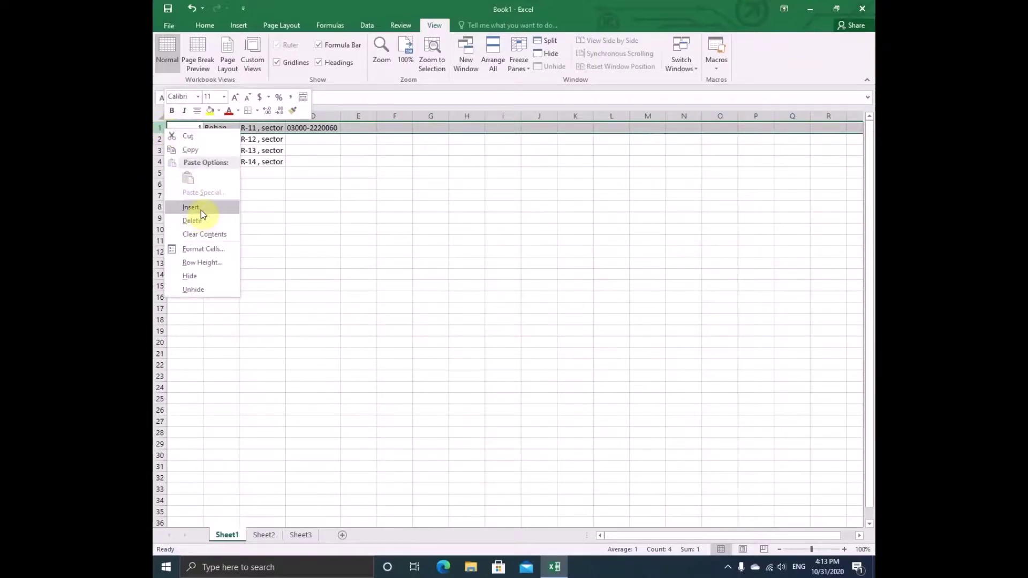
click(203, 208)
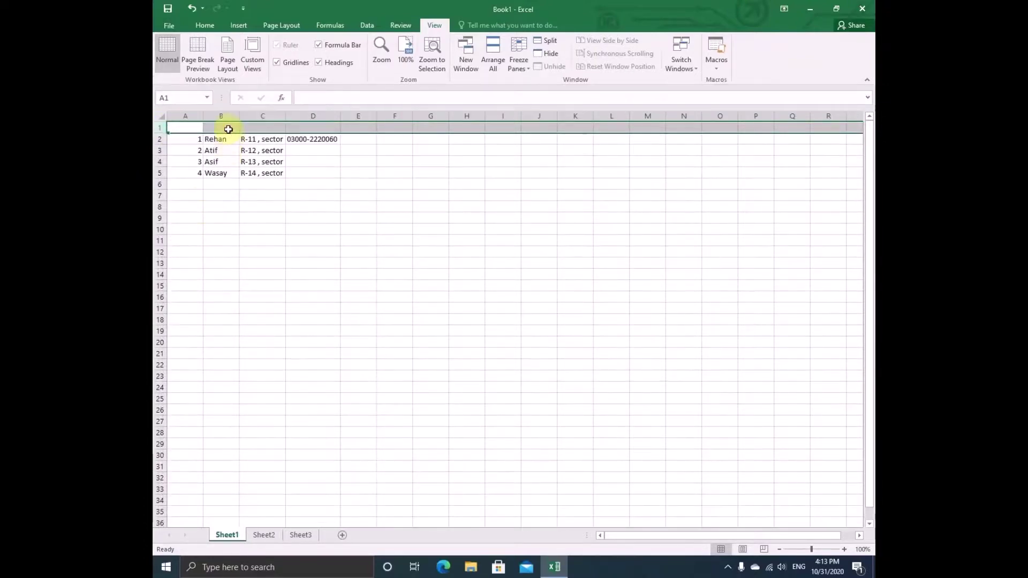
Enter the headers Sr #, Name and Adress in cells A1 to C1
click(228, 128)
key(Left)
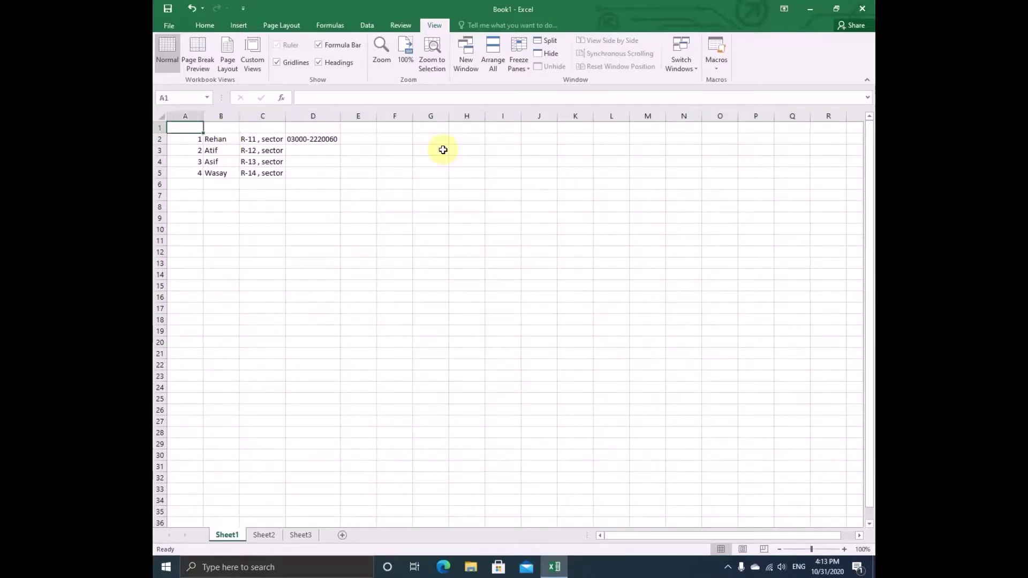
text(Sr)
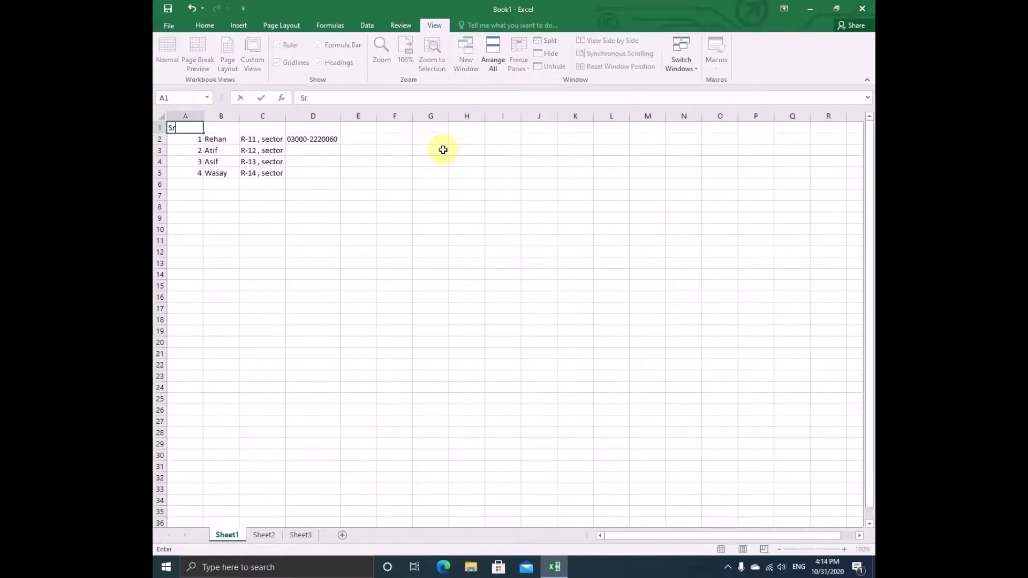
text( #)
key(Tab)
text(N)
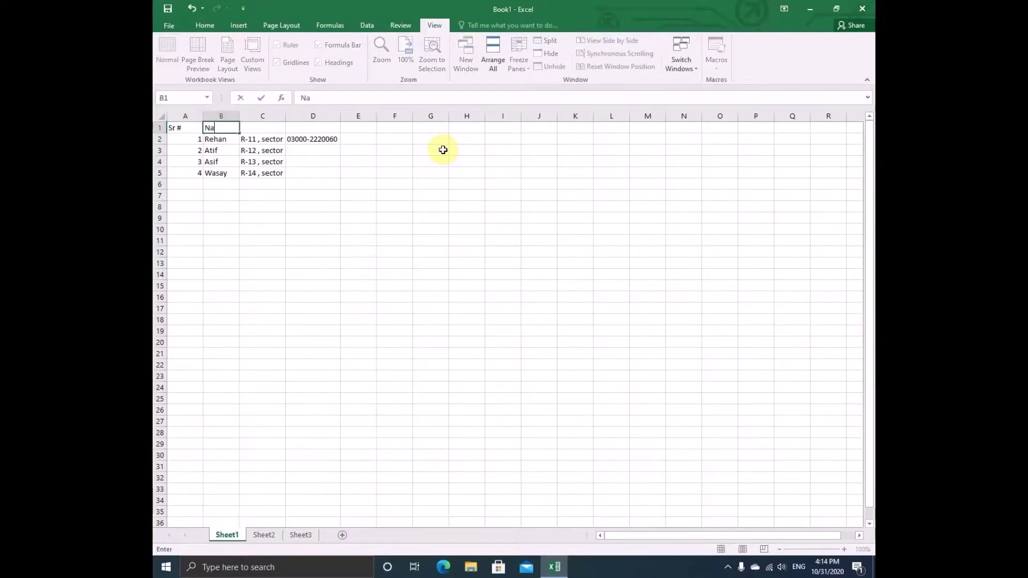
text(ame)
key(Return)
key(Up)
key(Right)
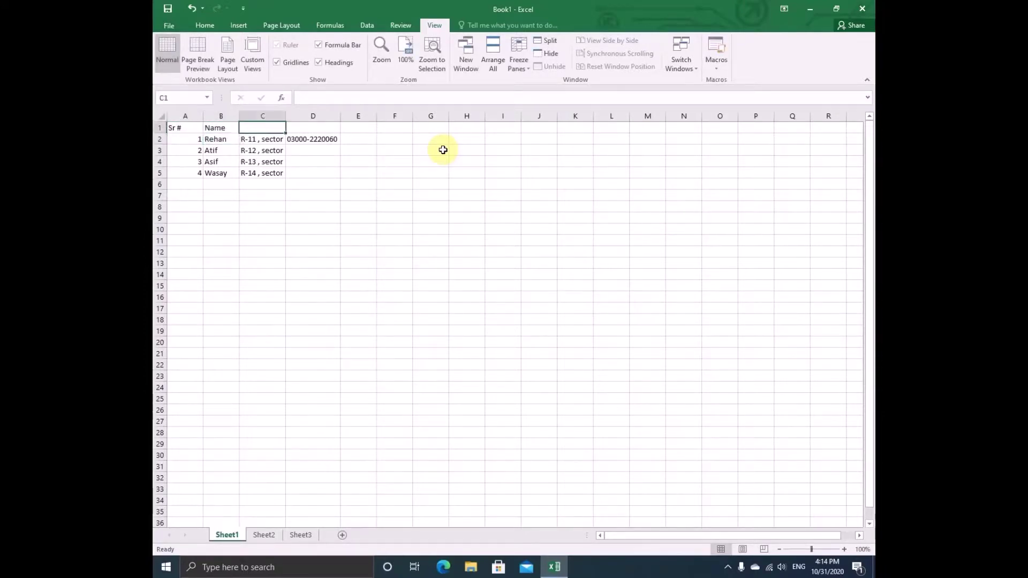
text(Adress)
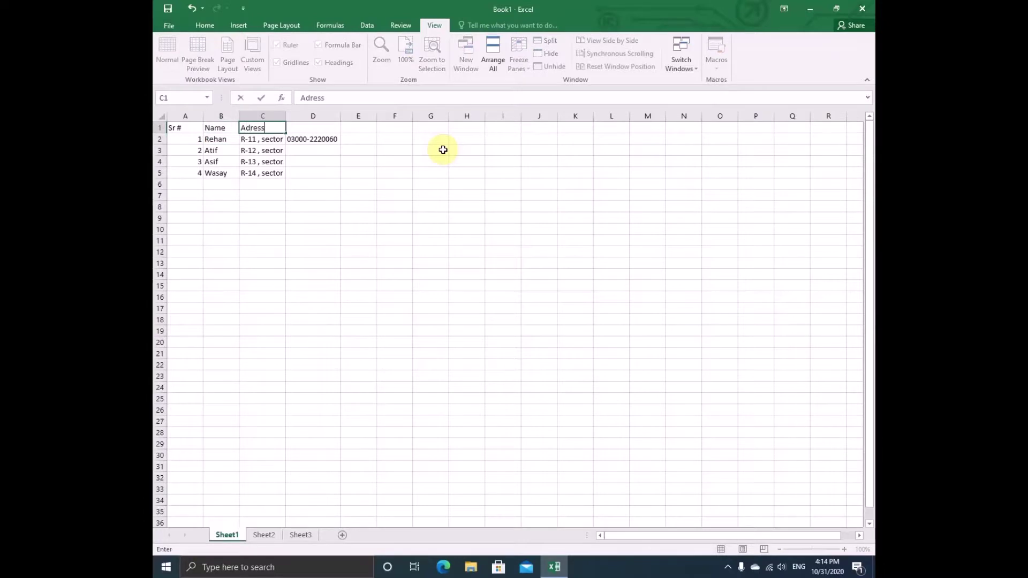
key(Return)
Enter the heading Mob. # in cell D1, fixing the mistyped @
key(Up)
key(Right)
text(Mo)
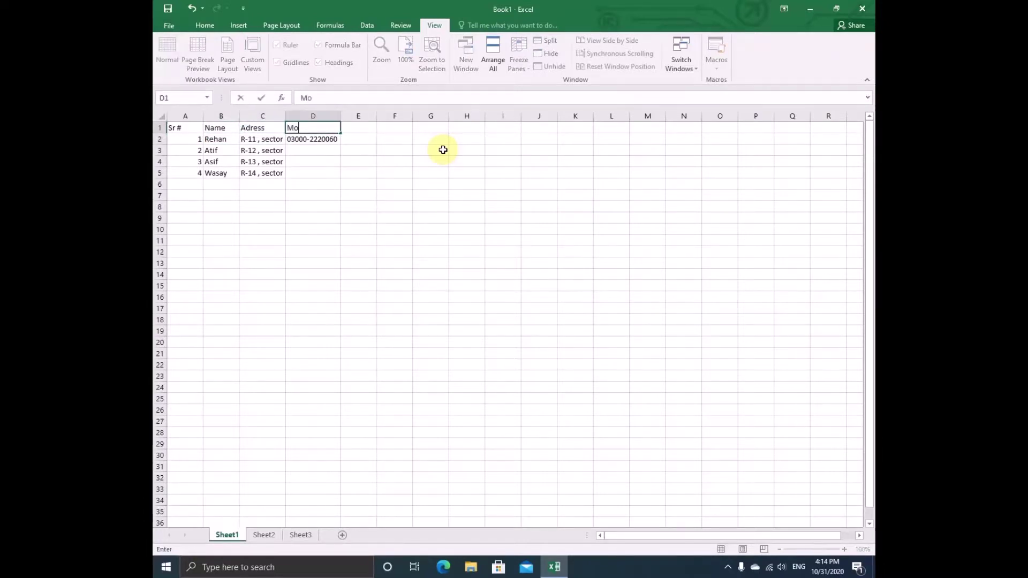
text(b. )
text(@)
key(BackSpace)
text(#)
key(Return)
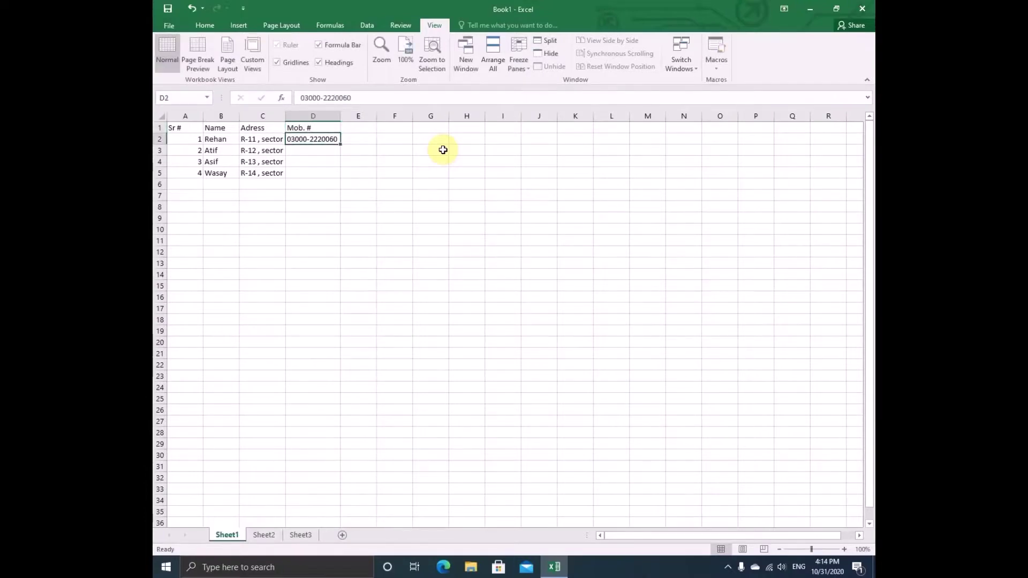
Step through the header row and friend rows to check the table
key(Up)
key(Left)
key(Left)
key(Left)
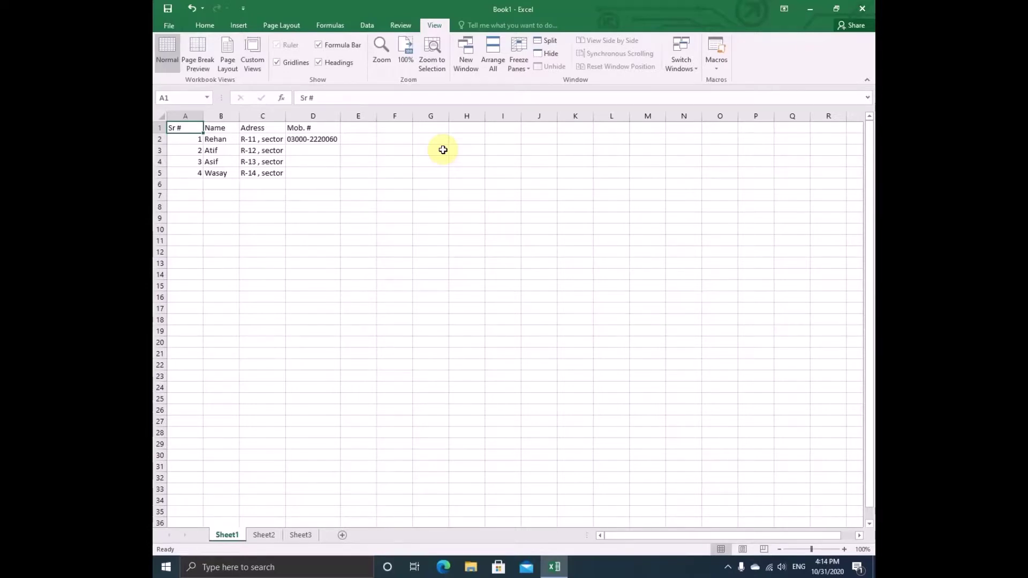
key(Right)
key(Right)
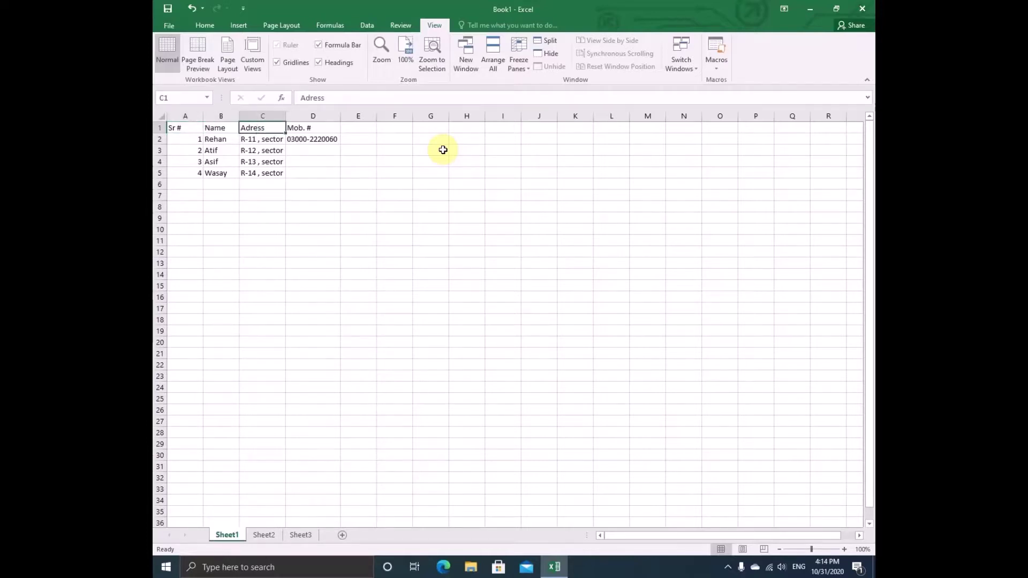
key(Right)
key(Left)
key(Left)
key(Left)
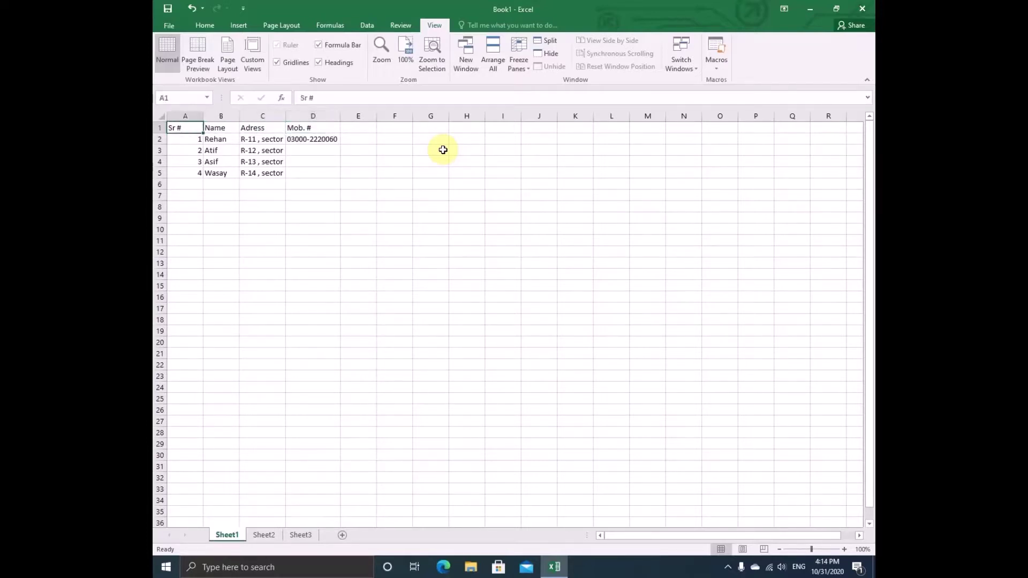
key(Down)
key(Down)
key(Up)
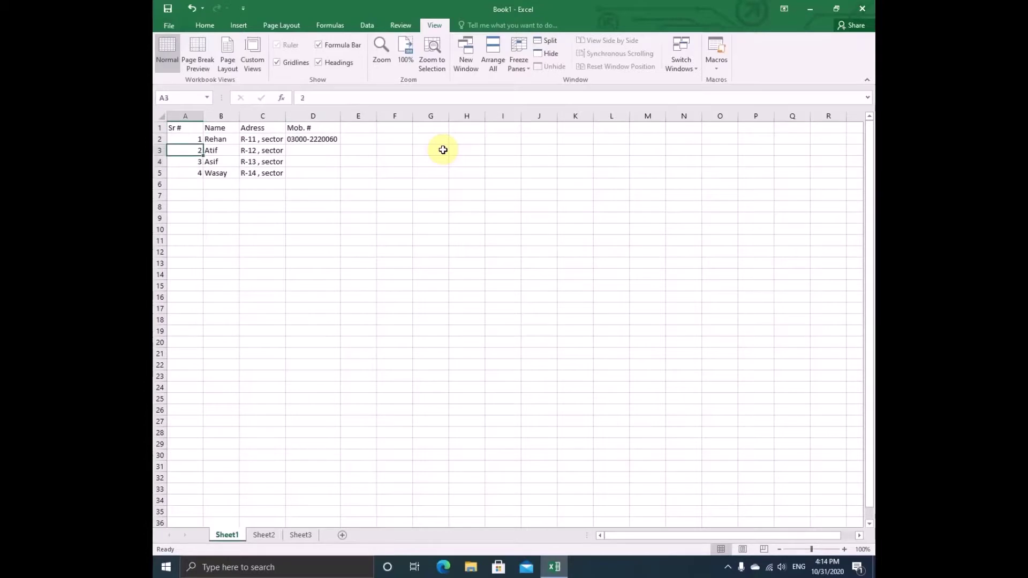
key(Up)
key(Up)
key(Right)
key(Right)
key(Down)
key(Down)
key(Down)
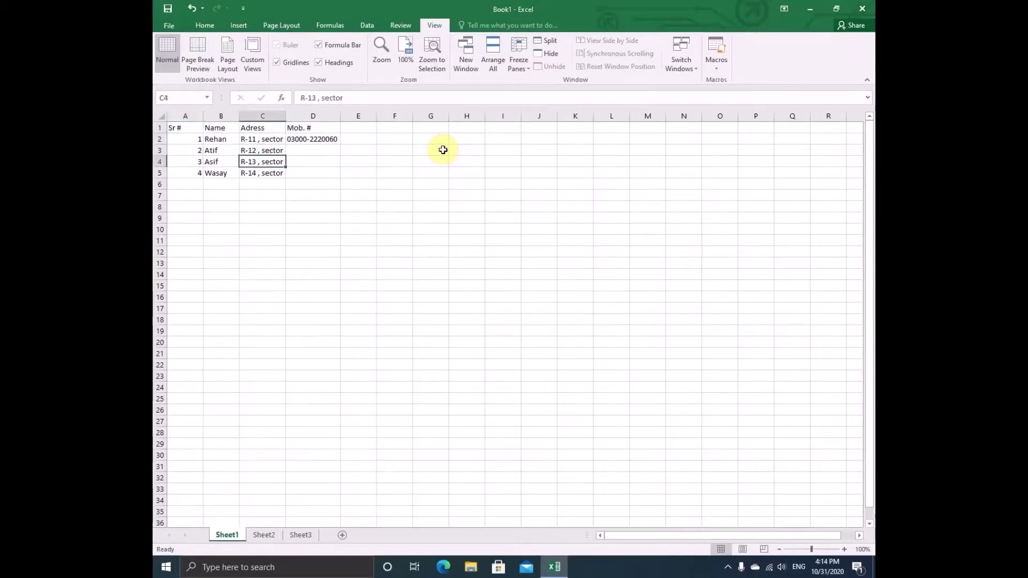
key(Down)
key(Down)
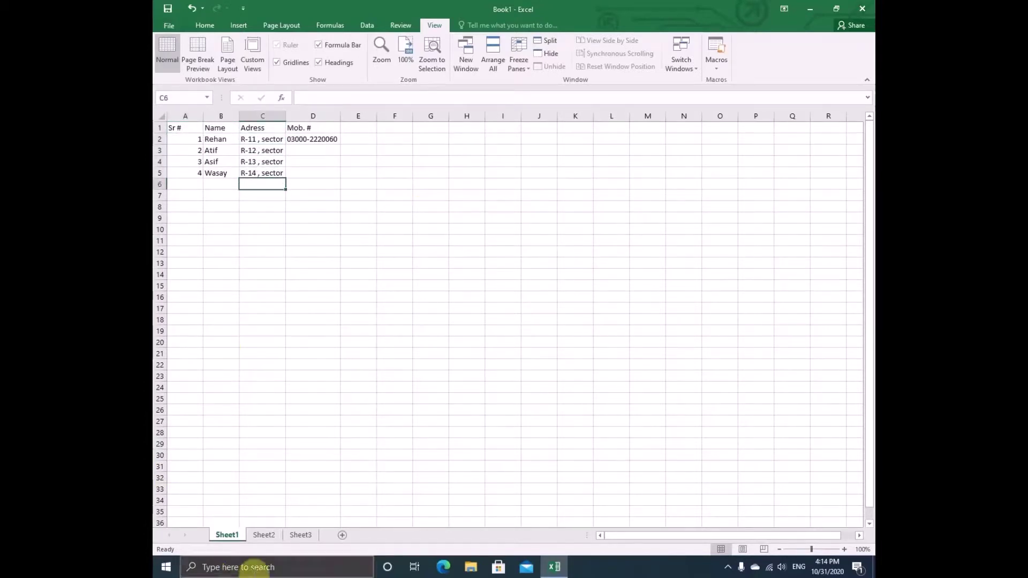
Rename the Sheet1 tab to 'Friend list'
right_click(230, 533)
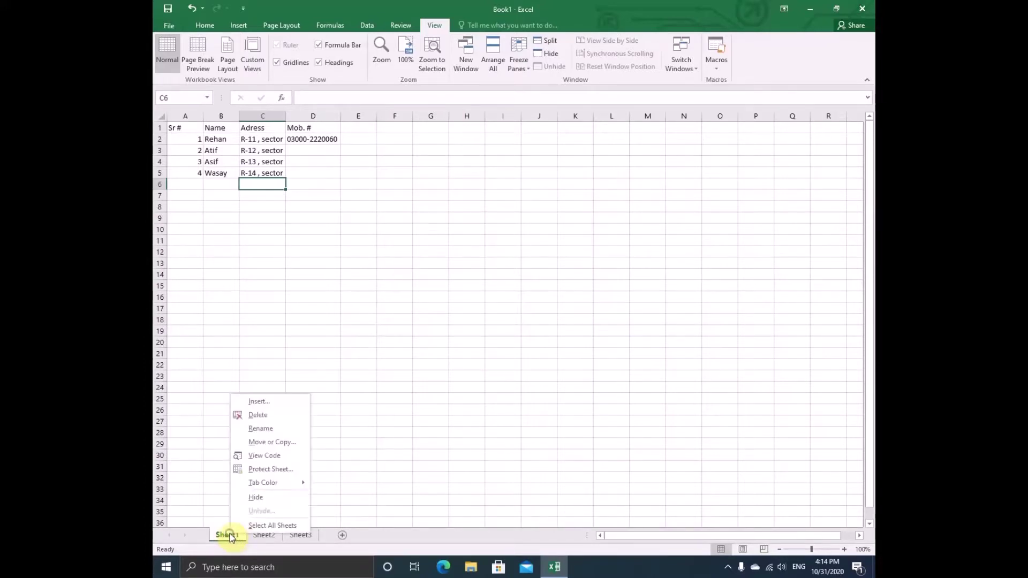
click(282, 429)
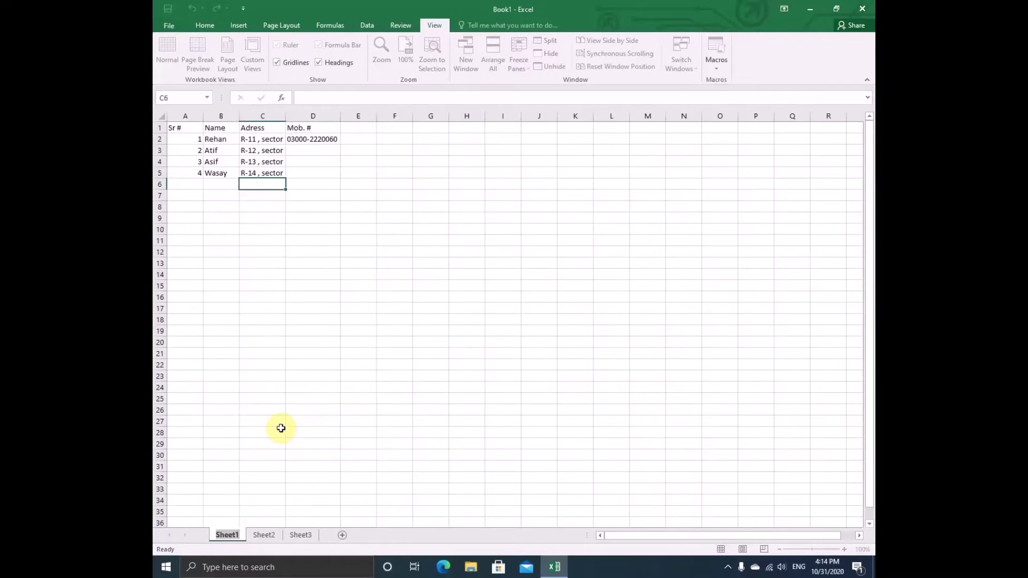
text(Fr)
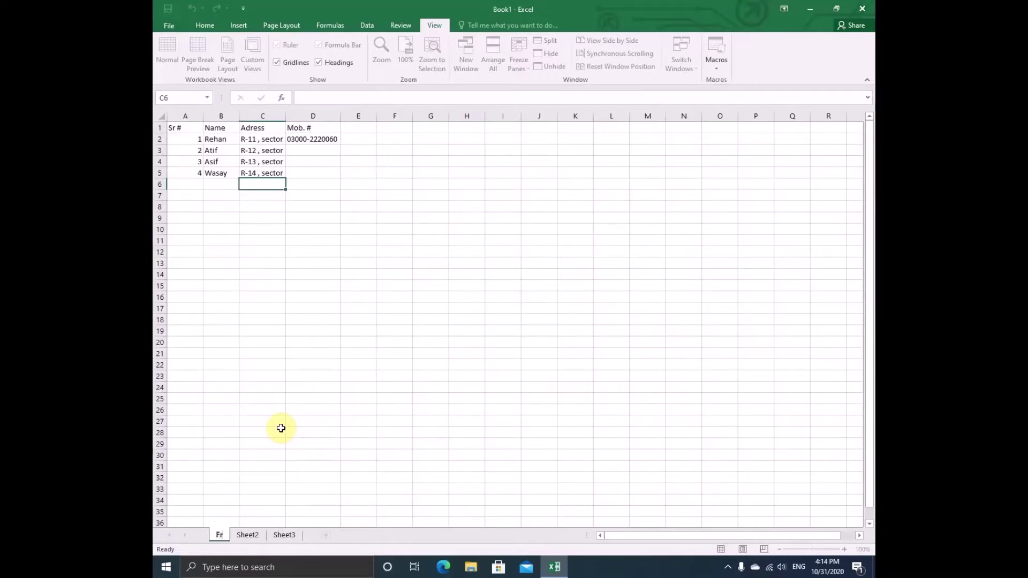
text(ien)
text(d lis)
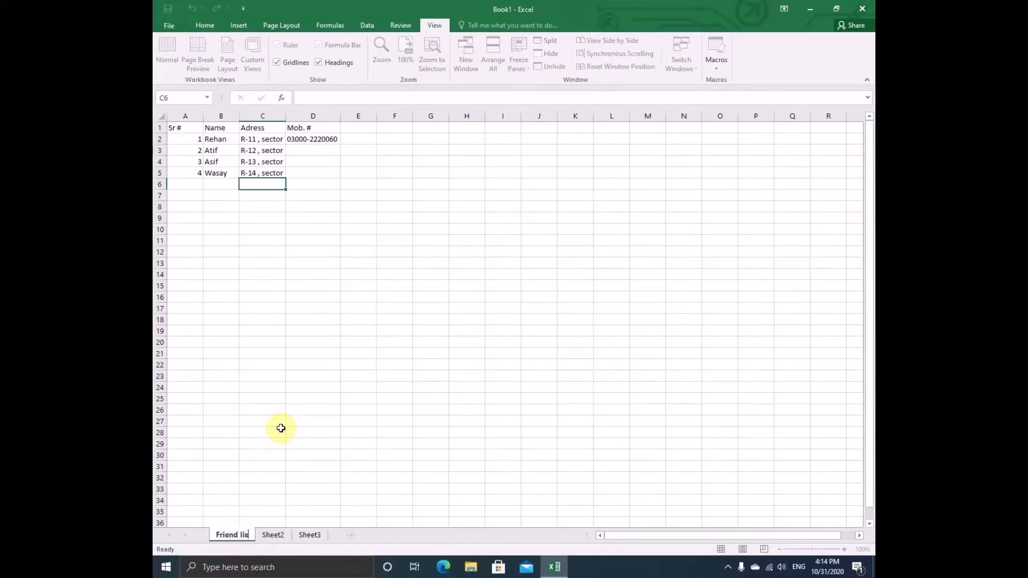
text(t)
key(Return)
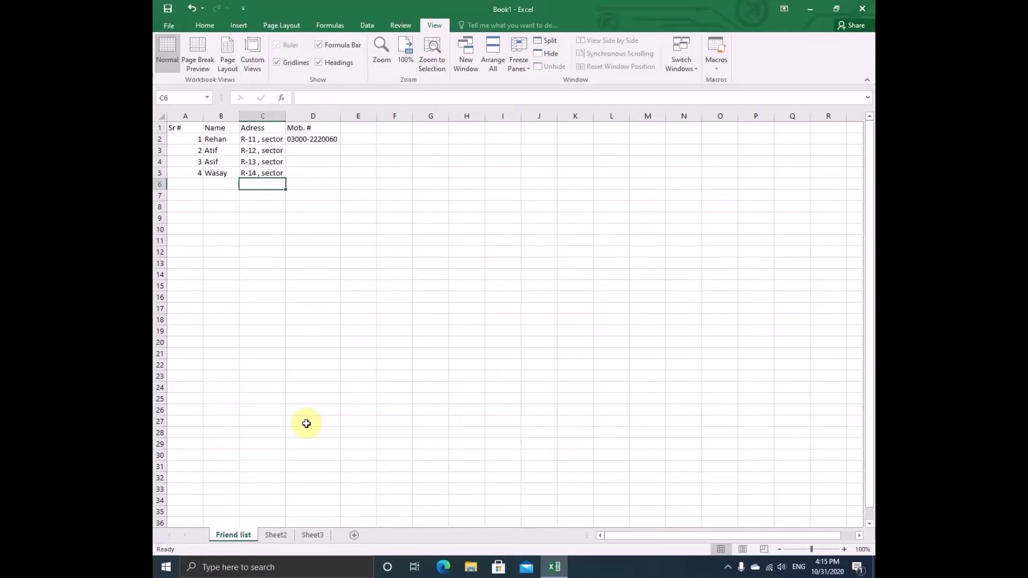
Start Save As with Ctrl+S and choose This PC > Desktop as the location
key(ctrl+s)
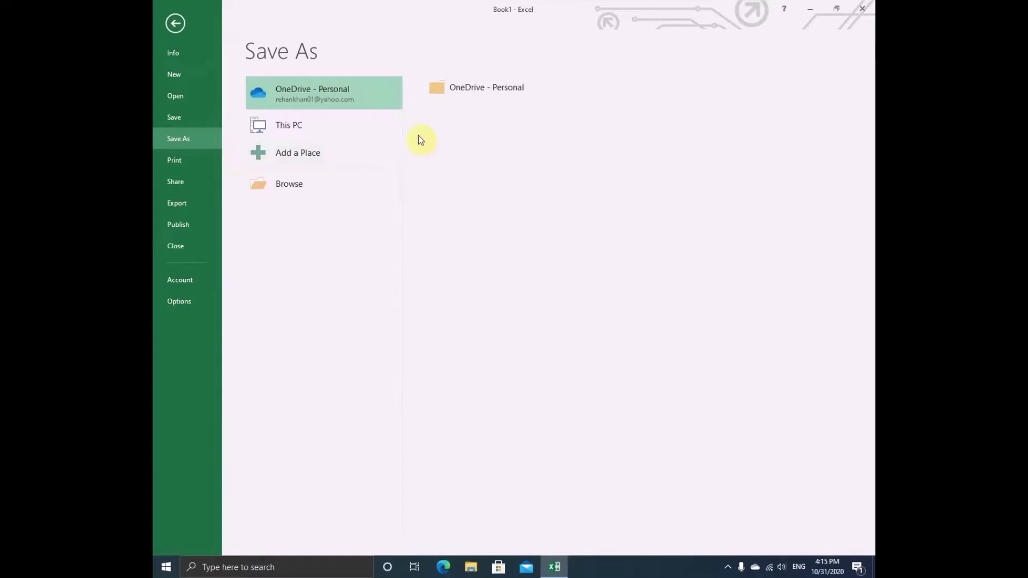
click(186, 120)
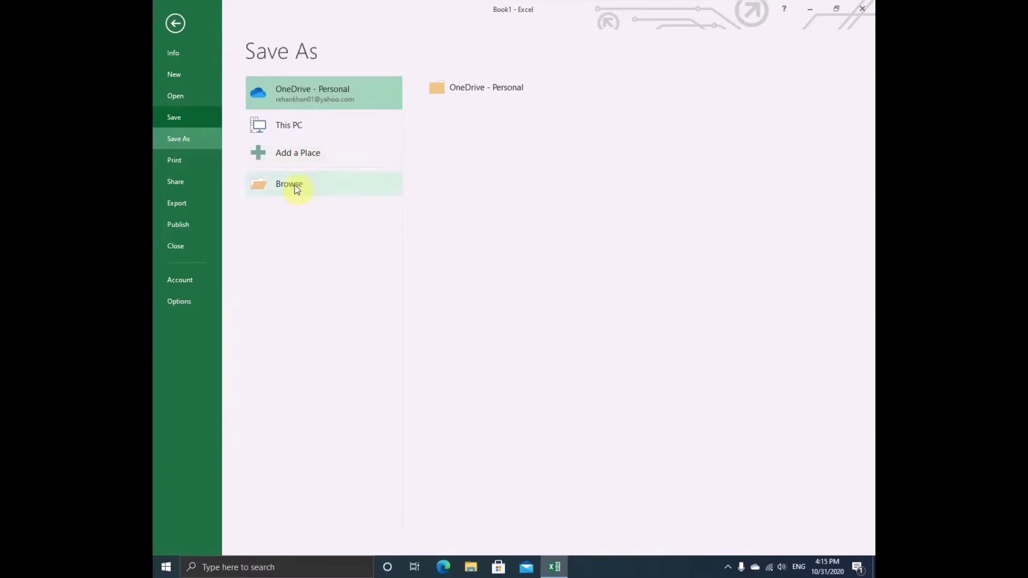
click(293, 126)
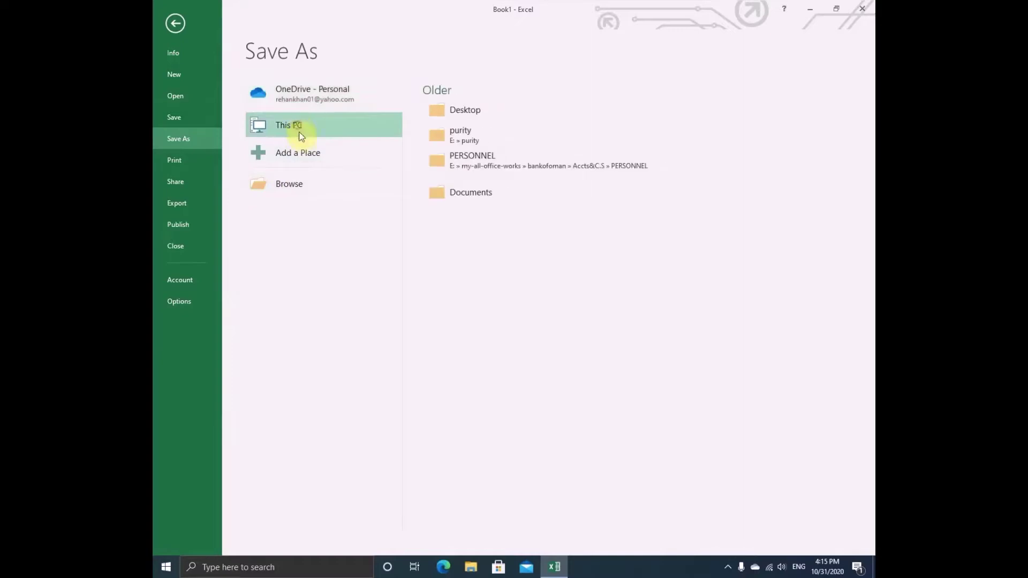
click(461, 110)
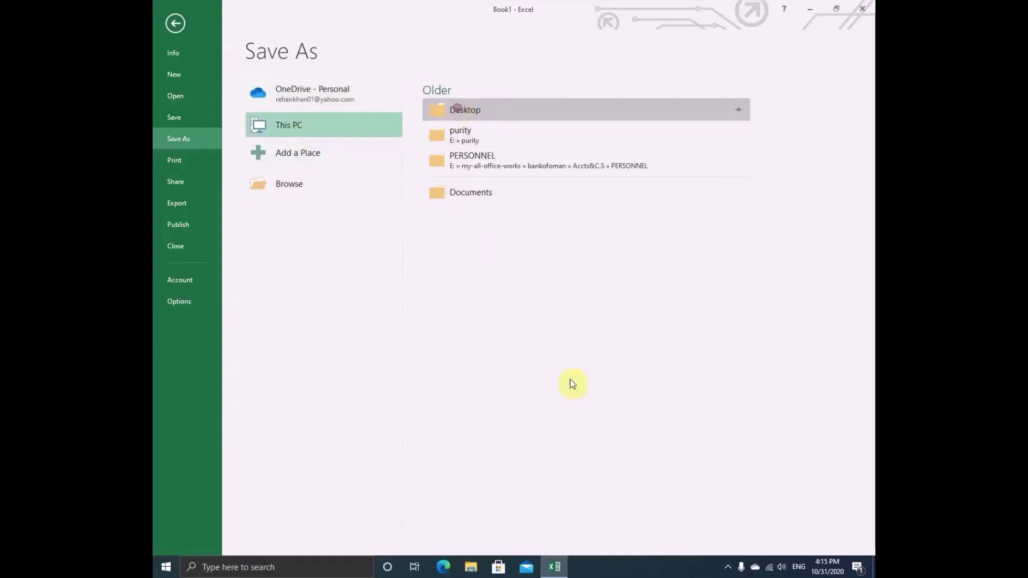
Replace the default name Book1 with the file name 'My First sheet'
click(261, 211)
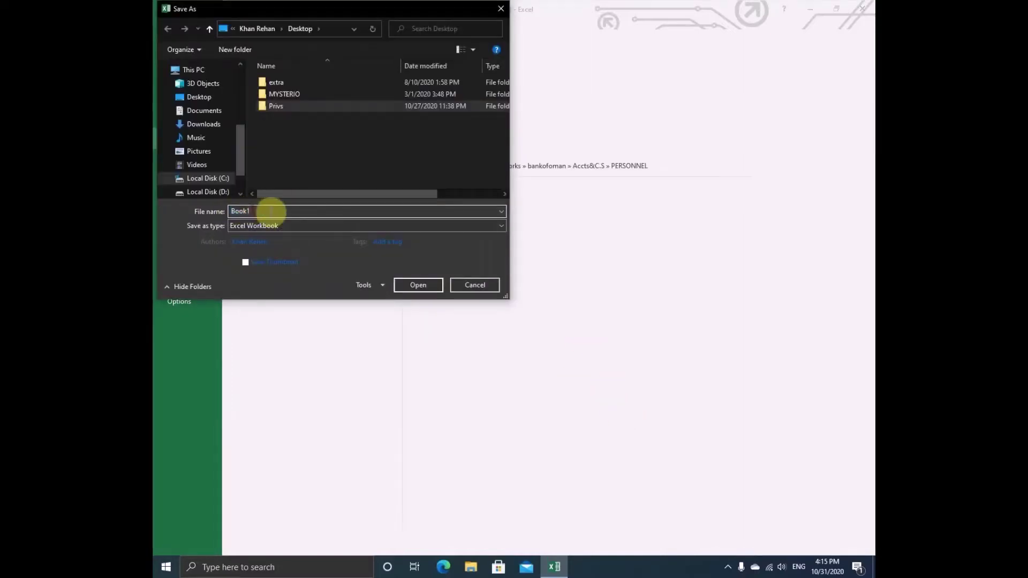
key(BackSpace)
key(BackSpace)
key(BackSpace)
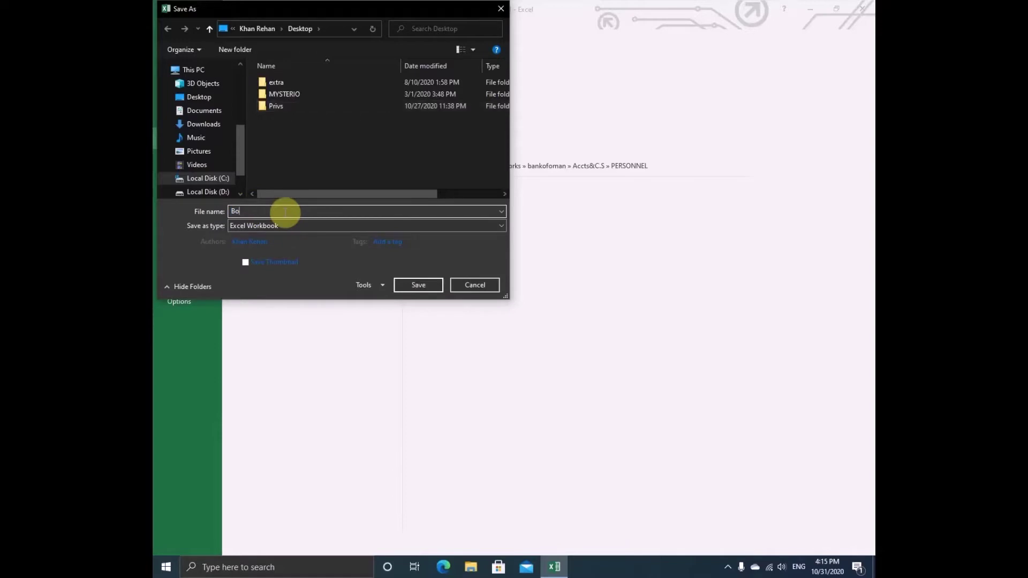
key(BackSpace)
key(BackSpace)
text(My F)
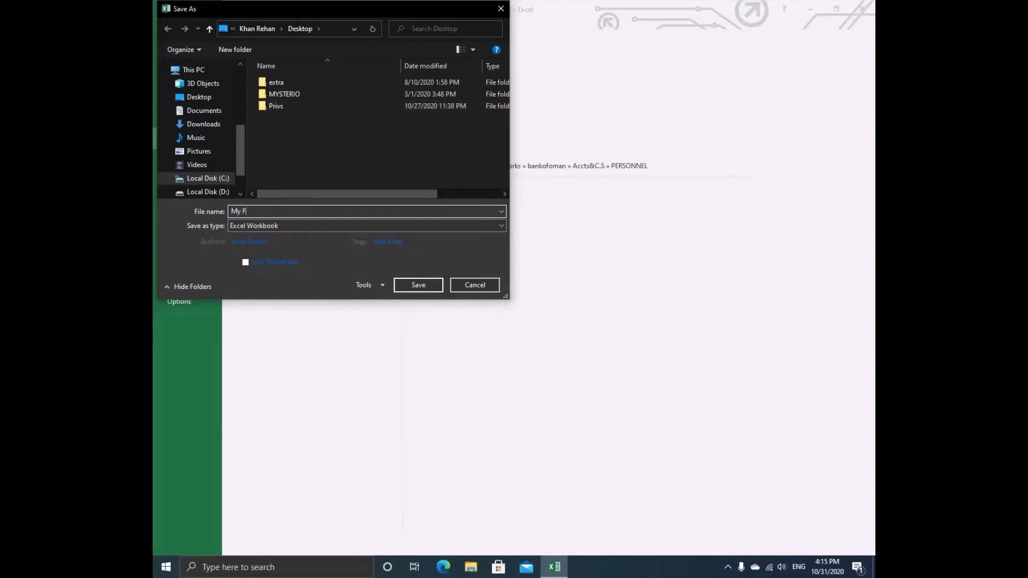
text(irst )
text(sheet)
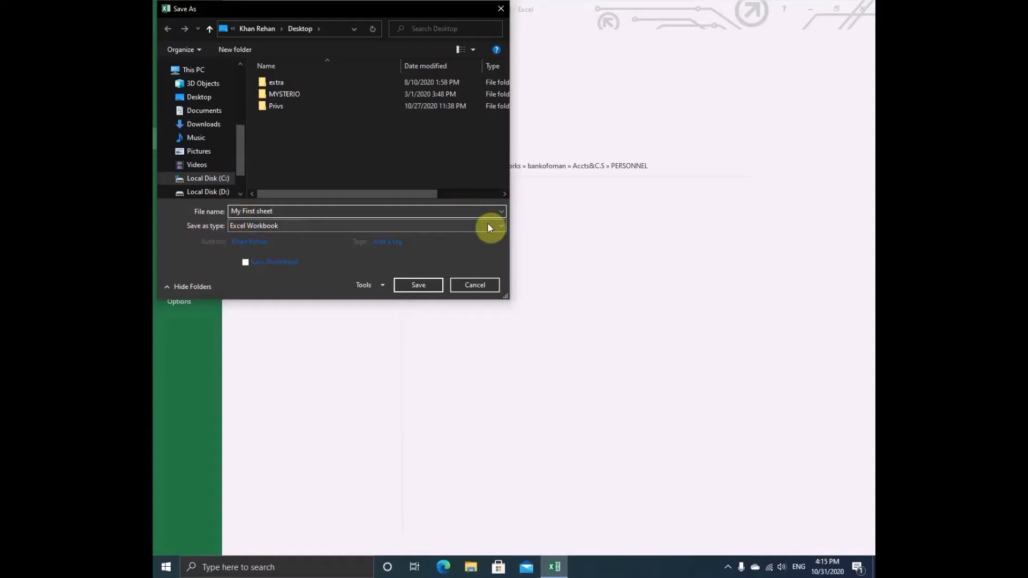
Browse the Save as type list and keep the Excel Workbook format
click(502, 229)
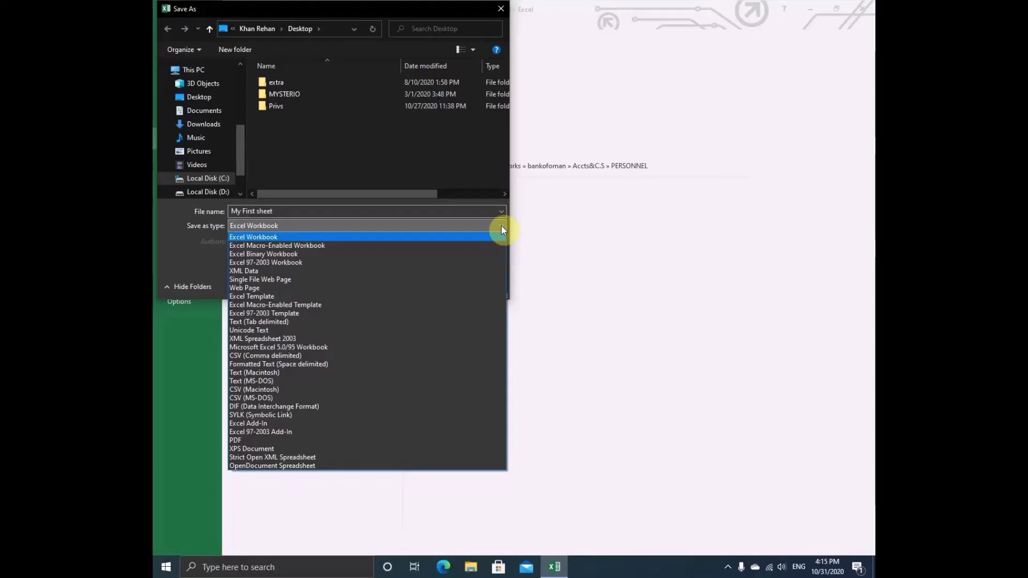
key(Down)
key(Down)
key(Down)
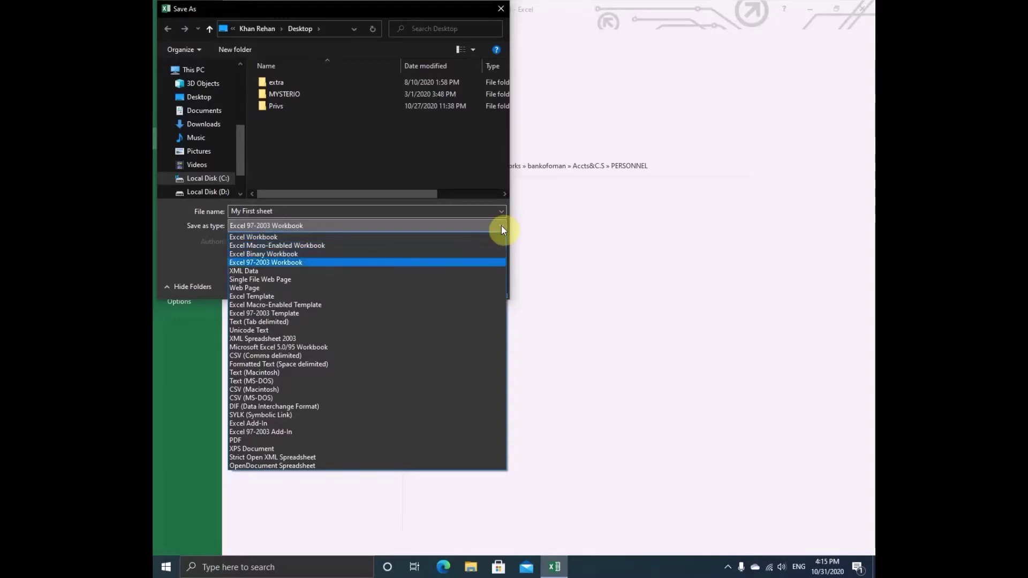
key(Down)
key(Down)
key(Down)
key(Down)
key(Down)
key(Down)
key(Down)
key(Down)
key(Down)
key(Down)
key(Down)
key(Down)
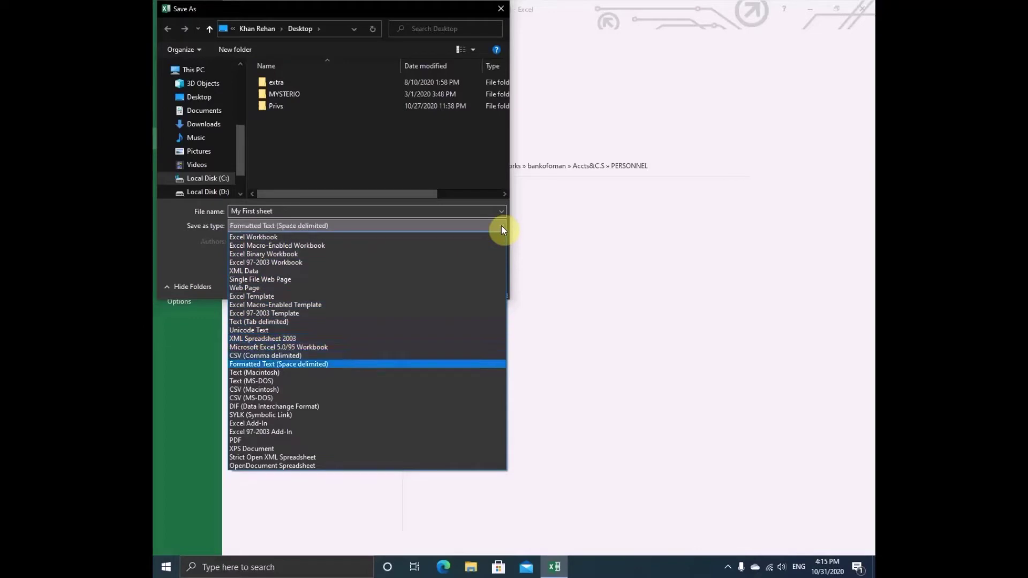
key(Down)
key(Down)
key(Down)
key(Down)
key(Down)
key(Down)
key(Down)
key(Down)
key(Down)
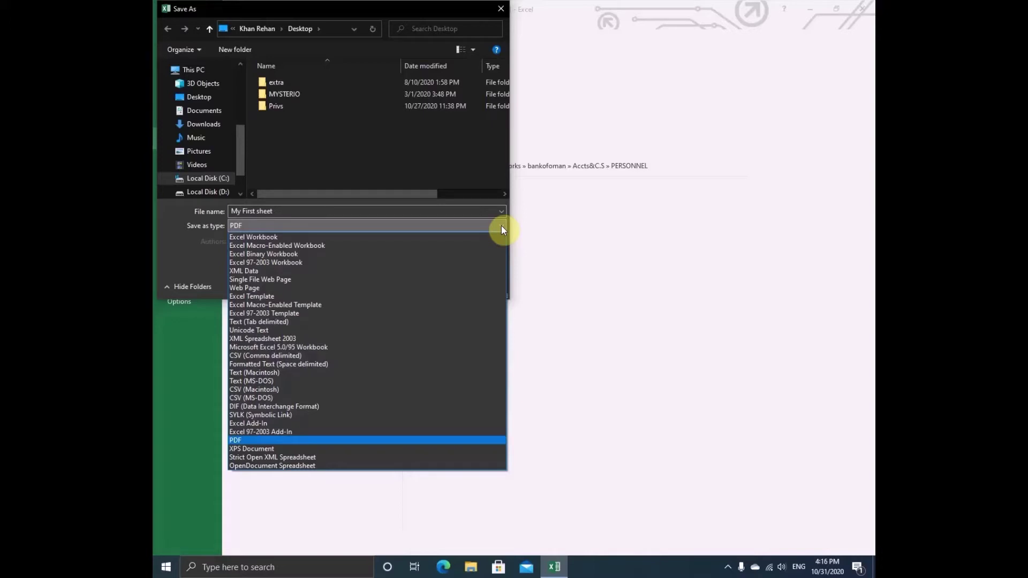
click(289, 236)
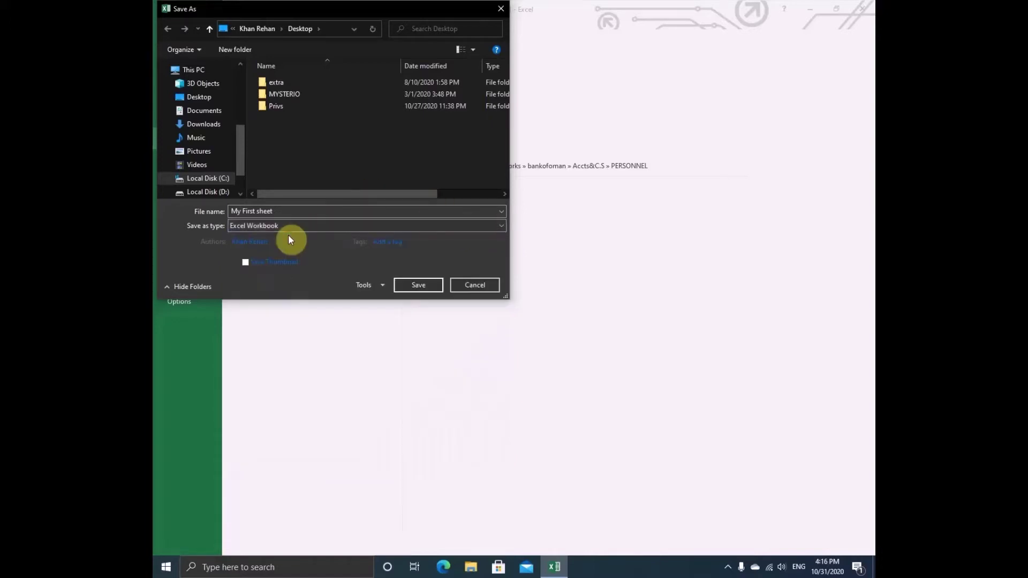
Save the workbook as My First sheet, then select cells B6 and D5 to check the table
click(420, 285)
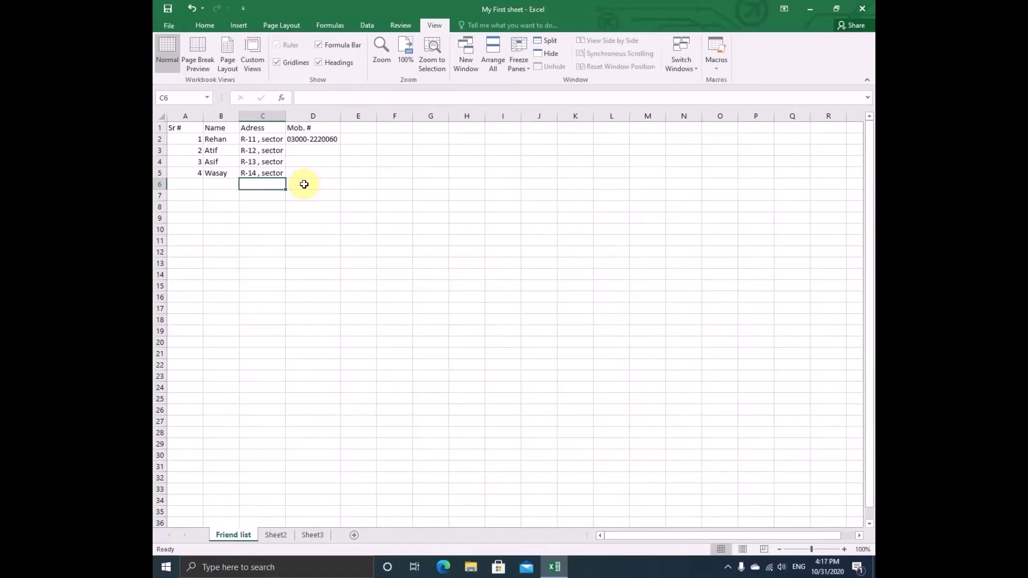
click(218, 186)
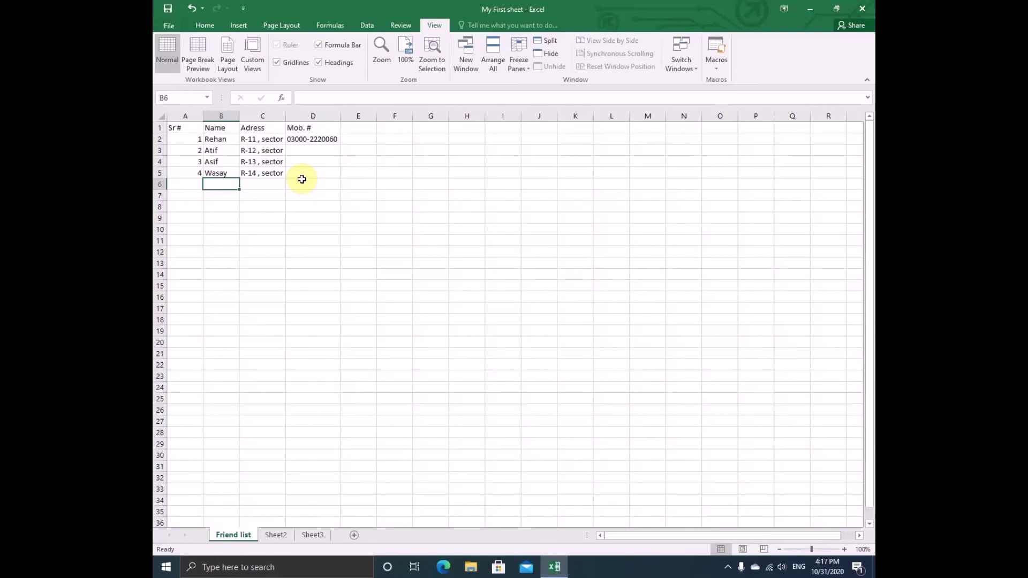
click(305, 173)
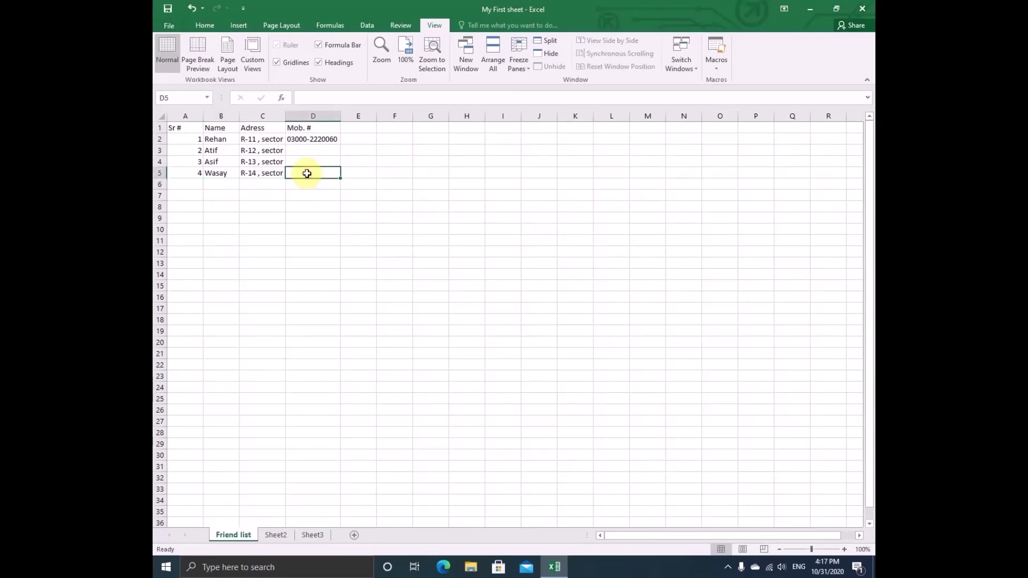